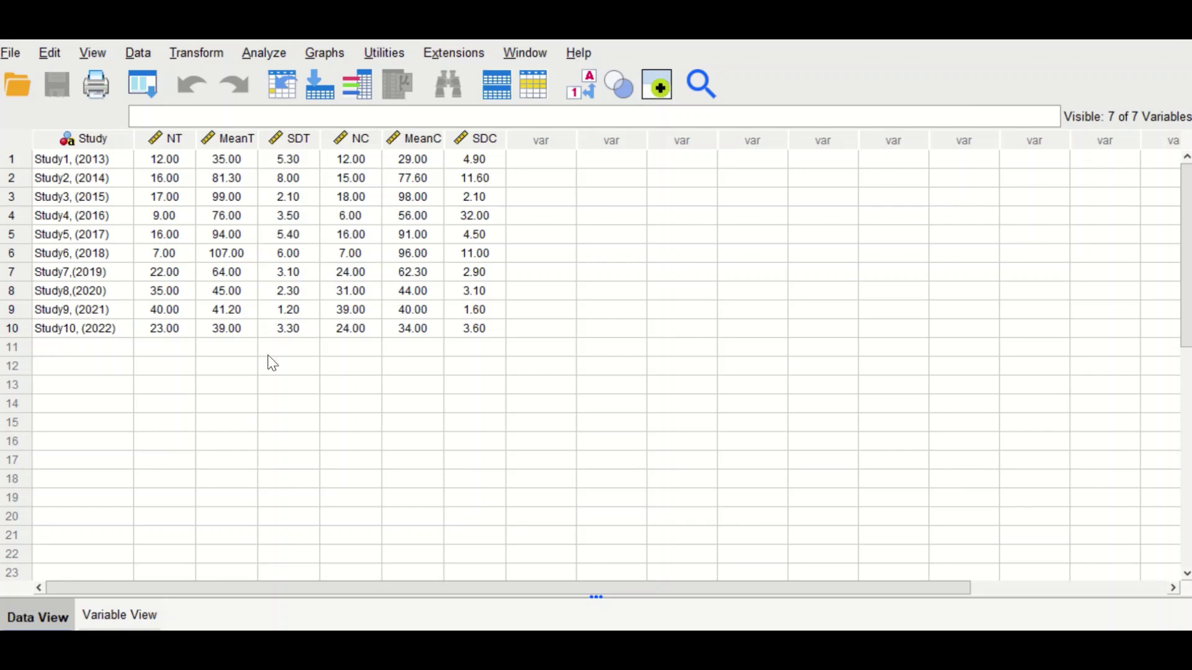
Step: Open the Meta-Analysis: Continuous dialog via Analyze > Meta Analysis > Continuous Outcomes > Raw Data
{"action": "left_click", "coordinate": [265, 53]}
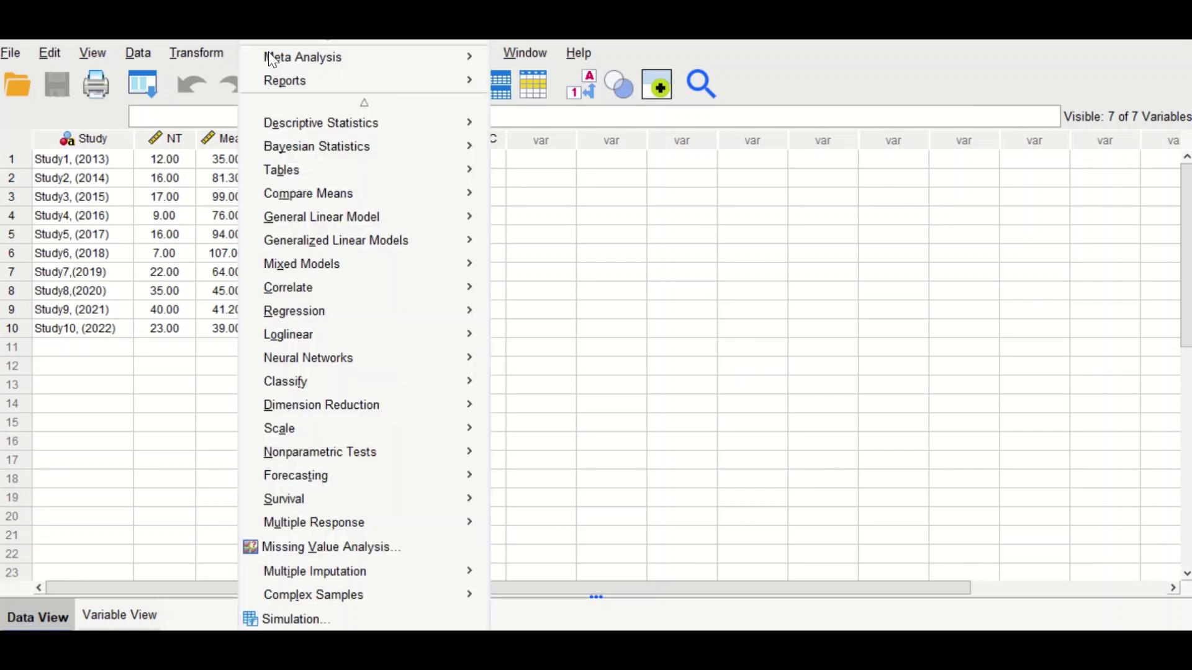
{"action": "left_click", "coordinate": [325, 61]}
{"action": "mouse_move", "coordinate": [532, 58]}
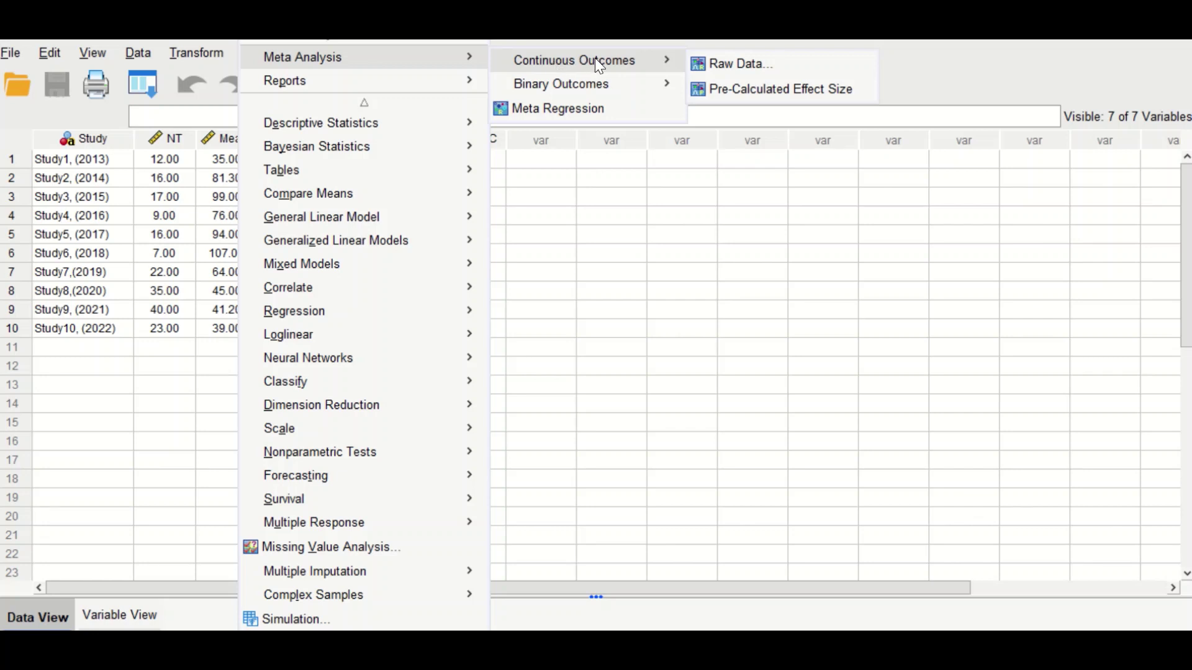
{"action": "mouse_move", "coordinate": [591, 92]}
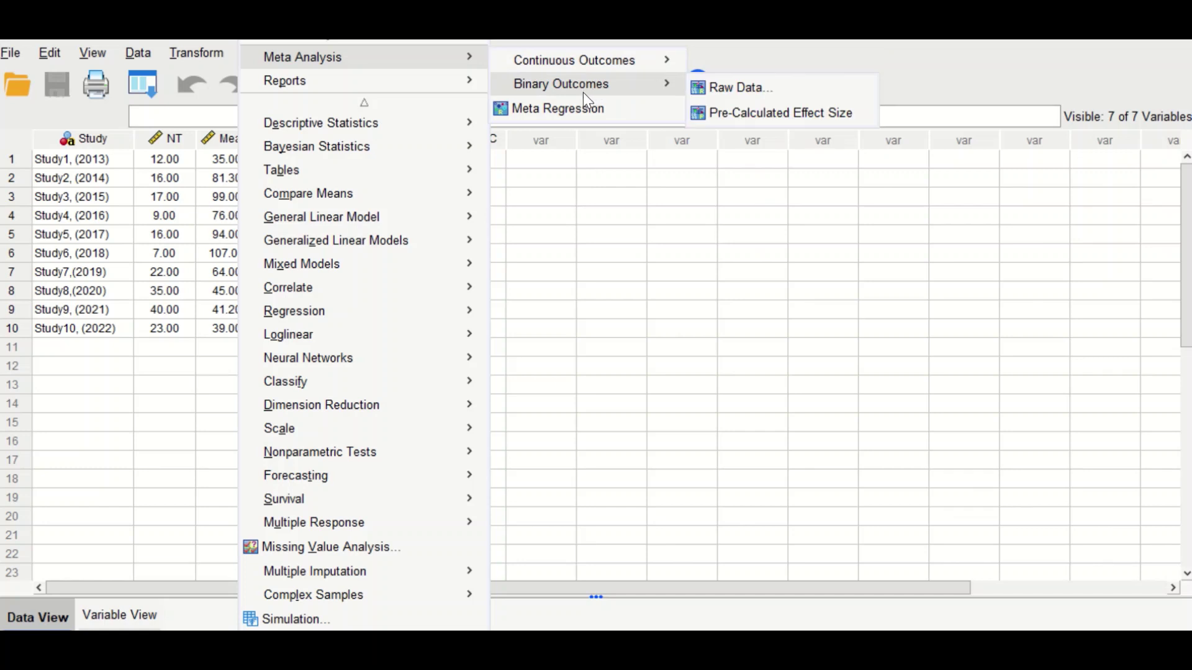
{"action": "mouse_move", "coordinate": [586, 65]}
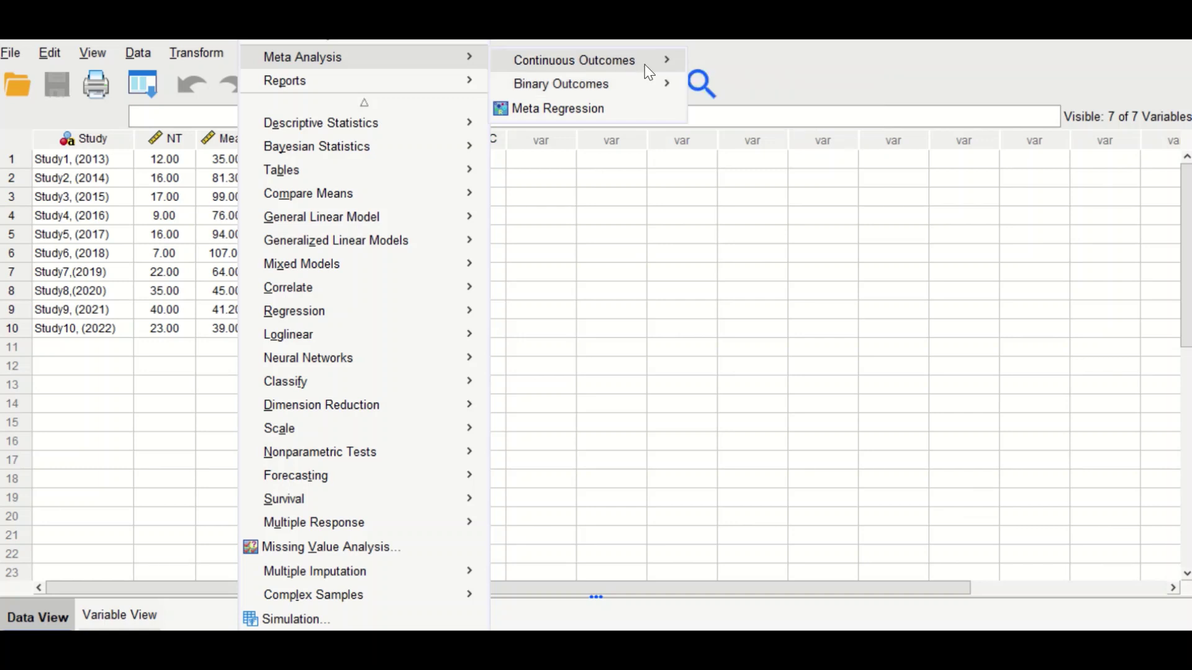
{"action": "mouse_move", "coordinate": [643, 63]}
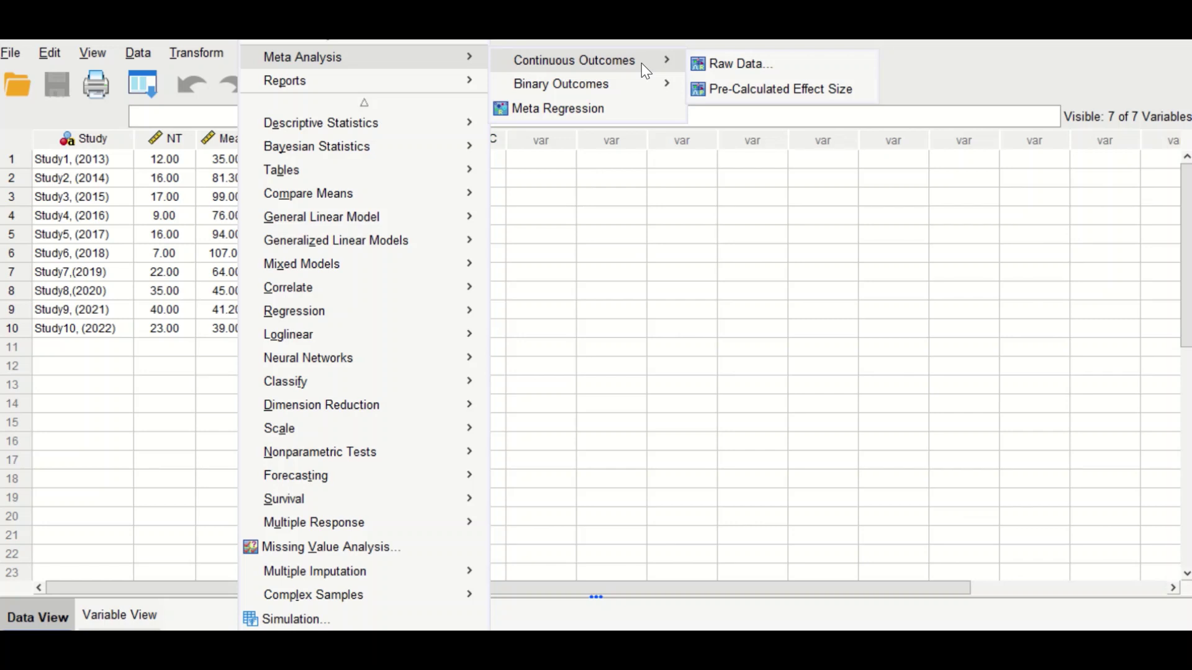
{"action": "left_click", "coordinate": [718, 66]}
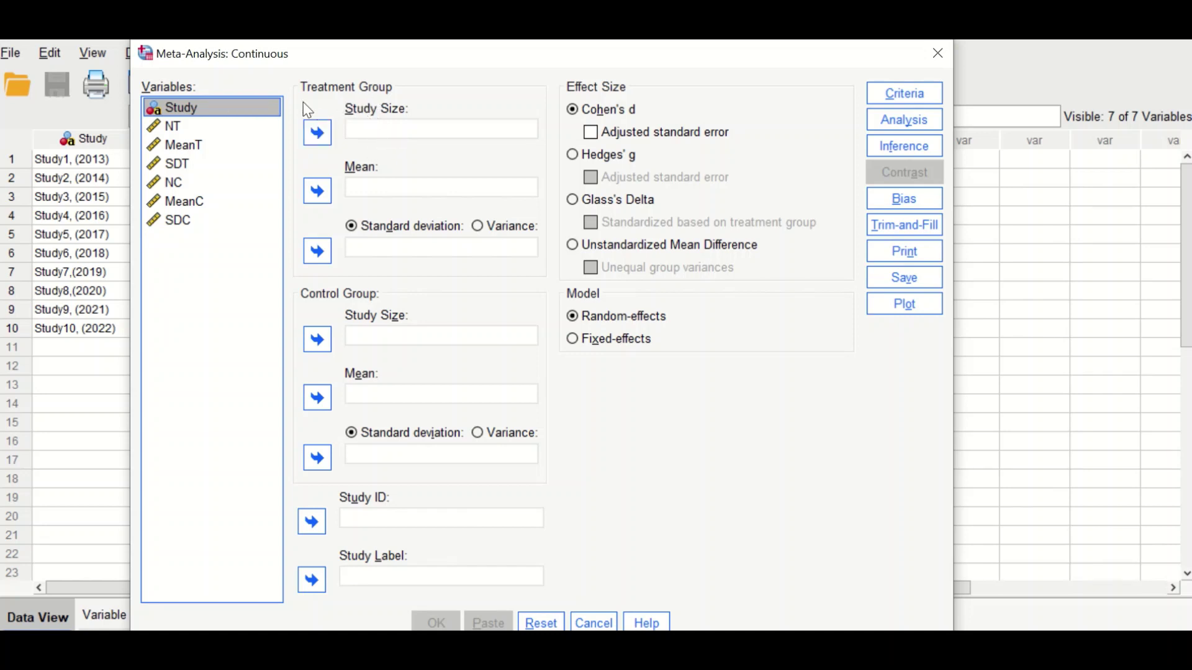
Step: Assign NT, MeanT and SDT as the treatment group size, mean and standard deviation
{"action": "left_click_drag", "start_coordinate": [189, 106], "coordinate": [376, 132]}
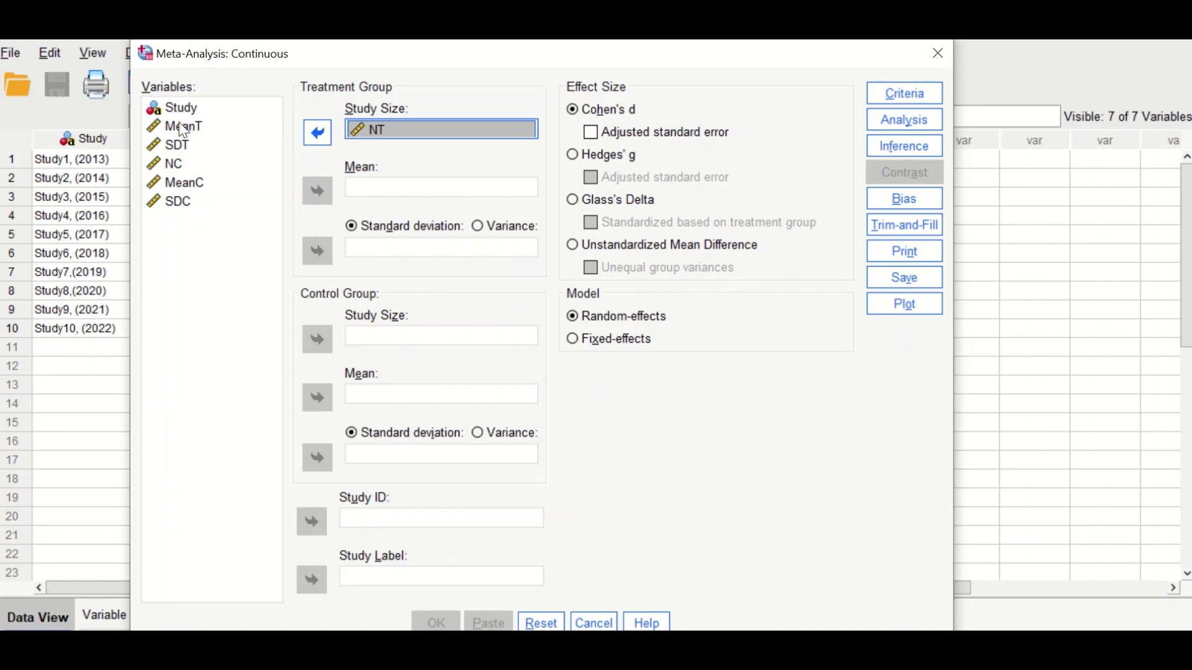
{"action": "left_click_drag", "start_coordinate": [183, 130], "coordinate": [372, 186]}
{"action": "left_click", "coordinate": [315, 193]}
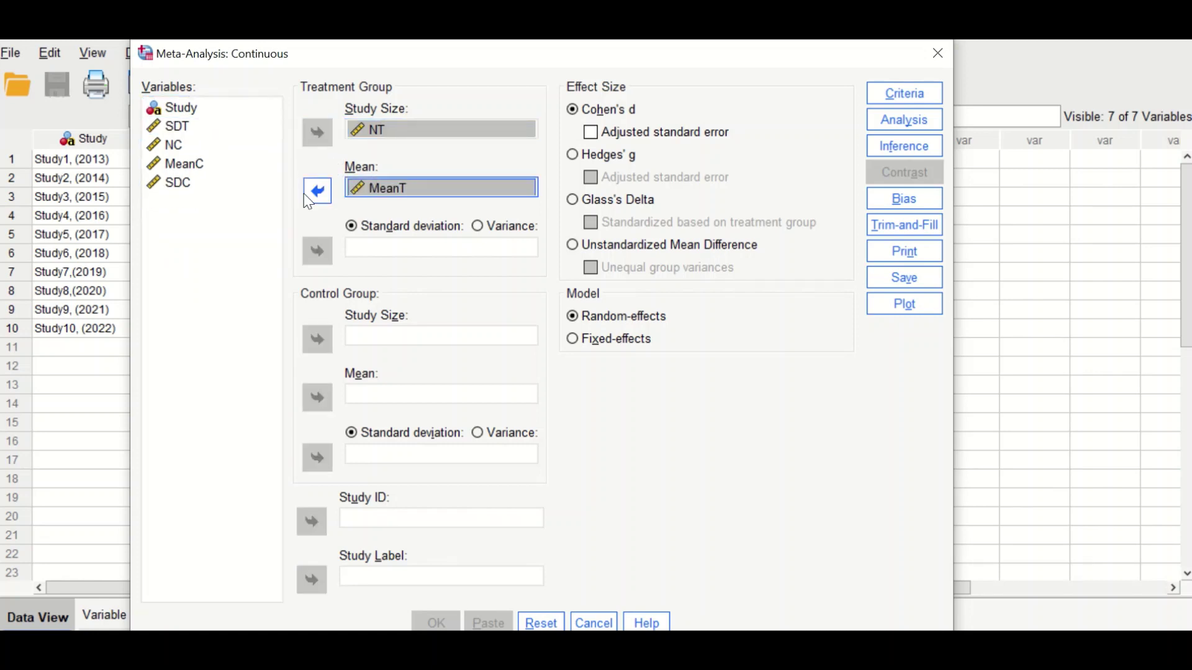
{"action": "left_click", "coordinate": [183, 128]}
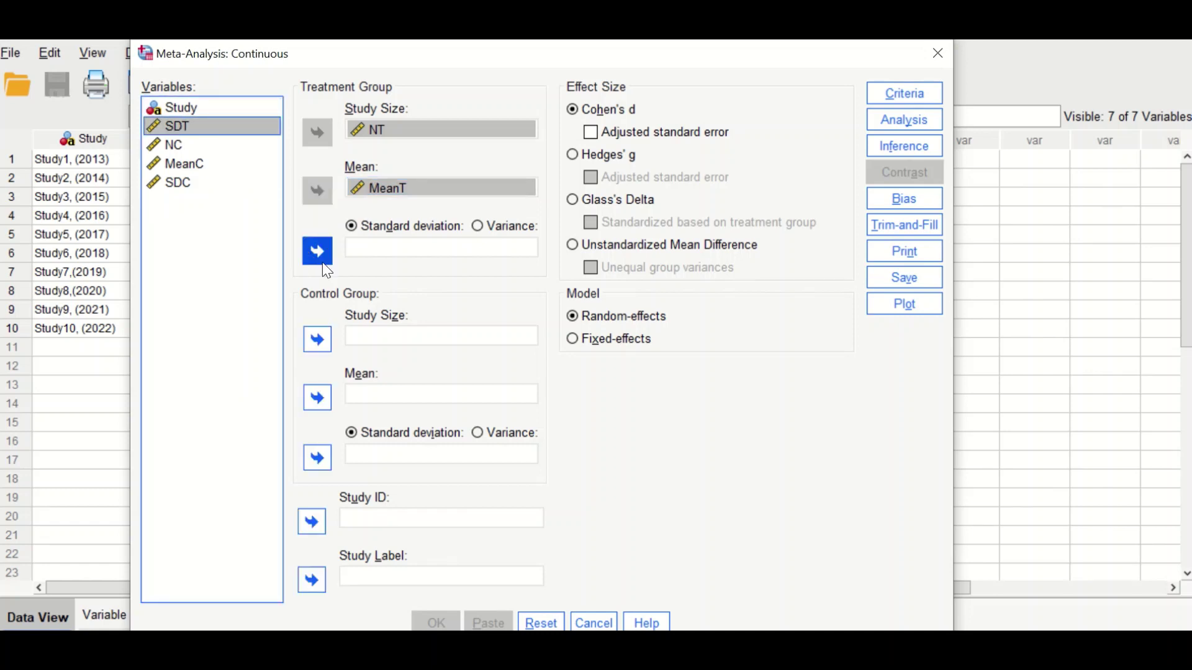
{"action": "left_click", "coordinate": [319, 257]}
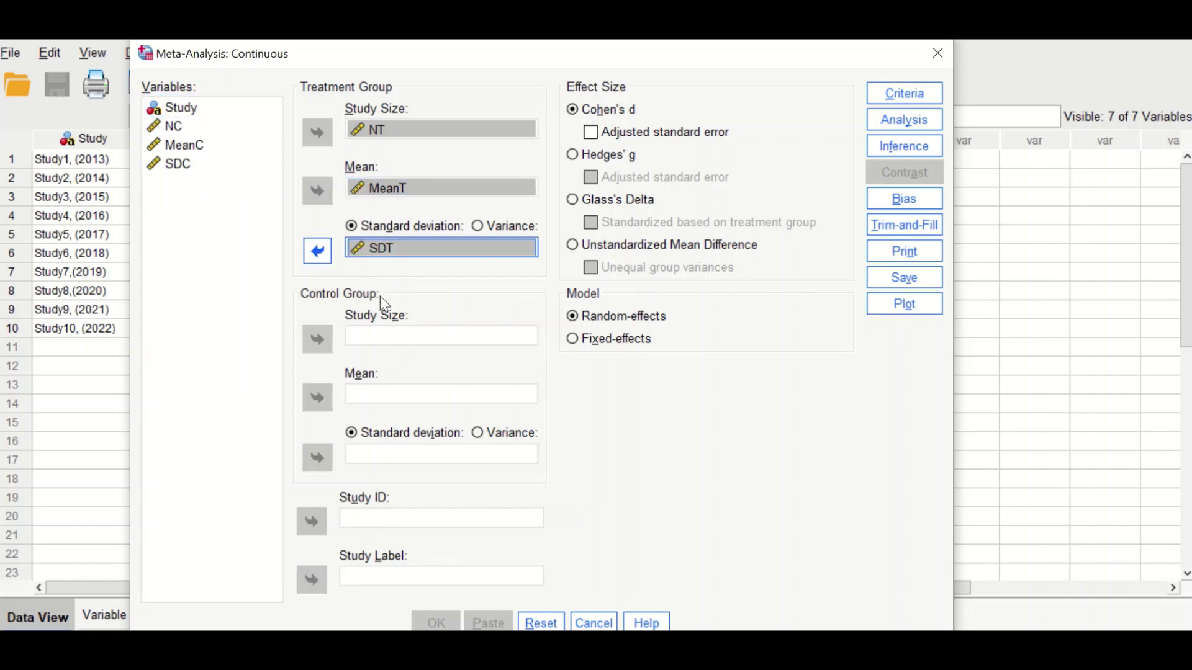
Step: Assign NC, MeanC and SDC as the control group size, mean and standard deviation
{"action": "left_click", "coordinate": [178, 129]}
{"action": "left_click", "coordinate": [178, 128]}
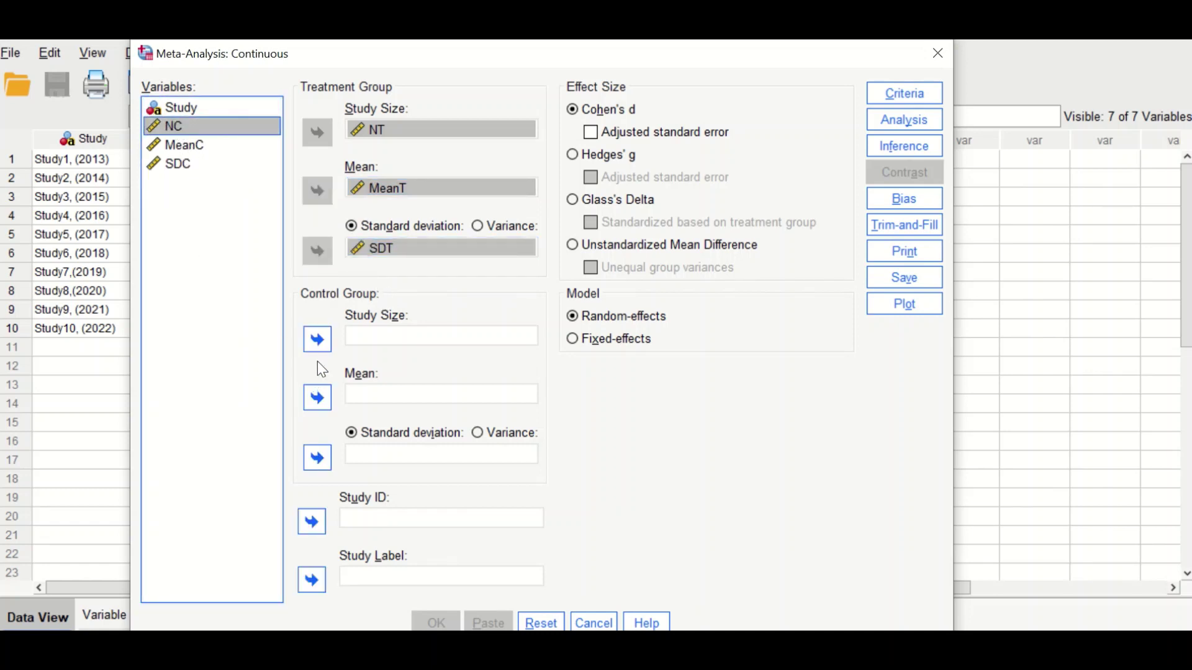
{"action": "left_click", "coordinate": [317, 341]}
{"action": "left_click", "coordinate": [194, 126]}
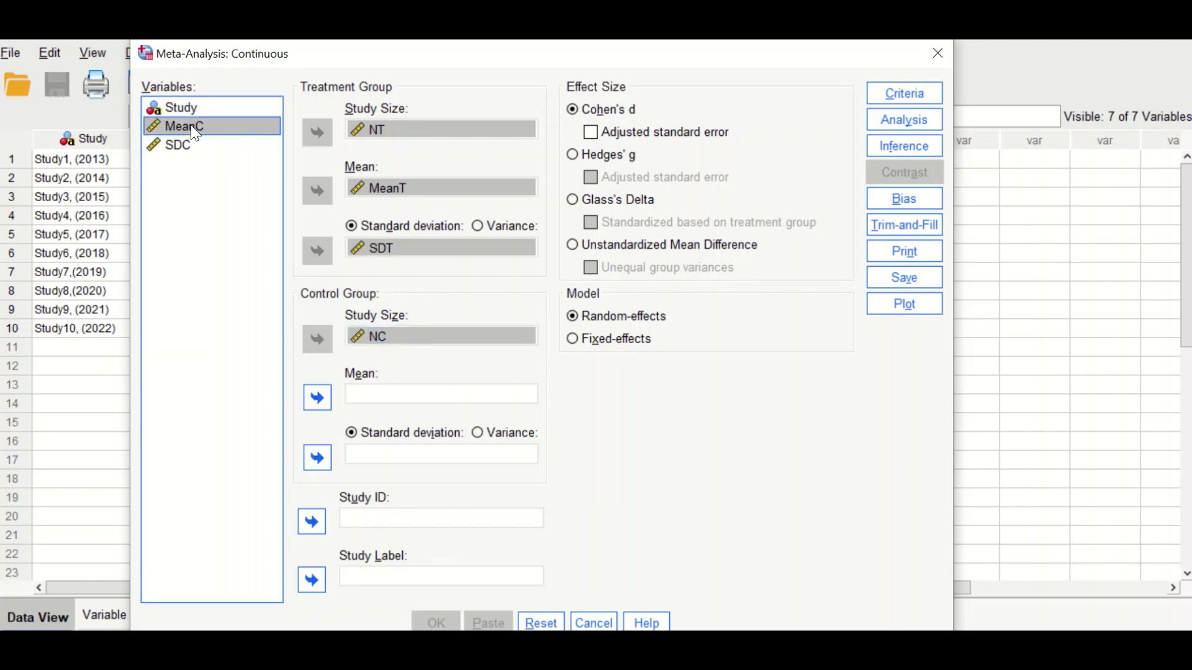
{"action": "left_click", "coordinate": [317, 396]}
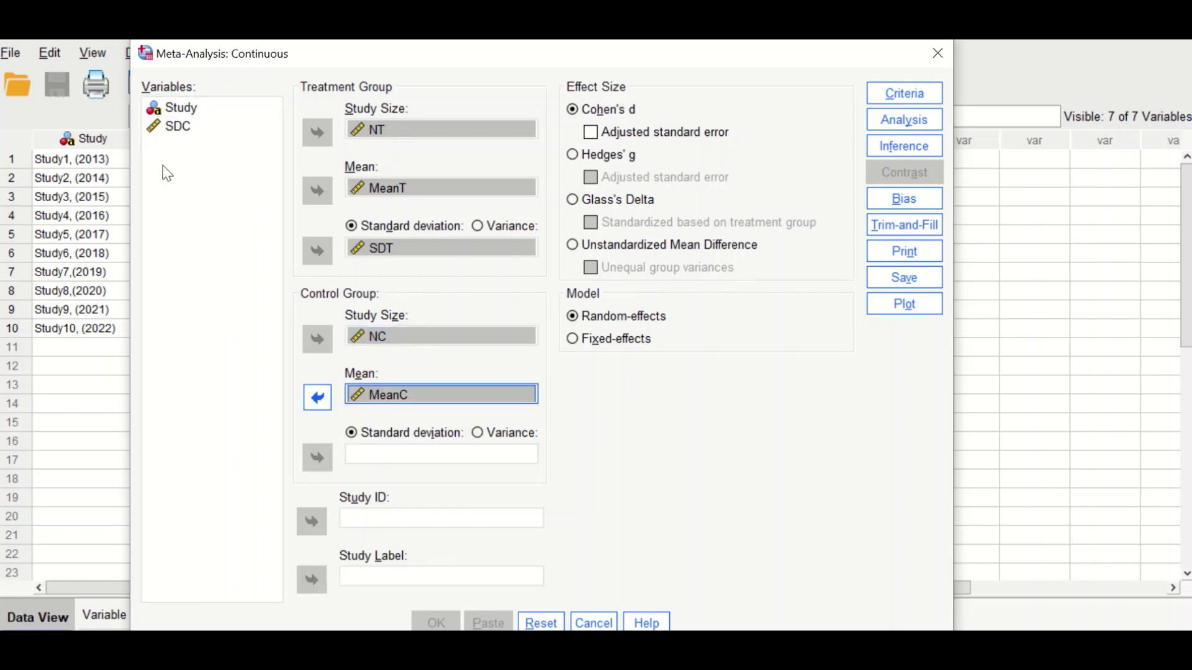
{"action": "left_click", "coordinate": [178, 127]}
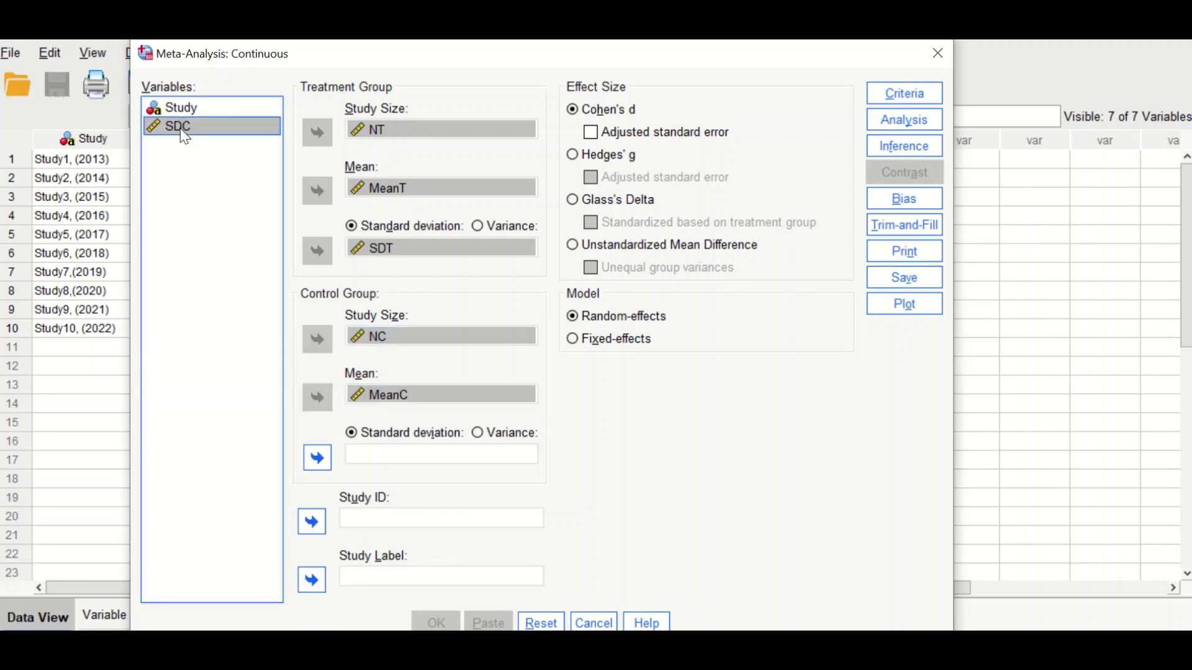
{"action": "left_click", "coordinate": [318, 458]}
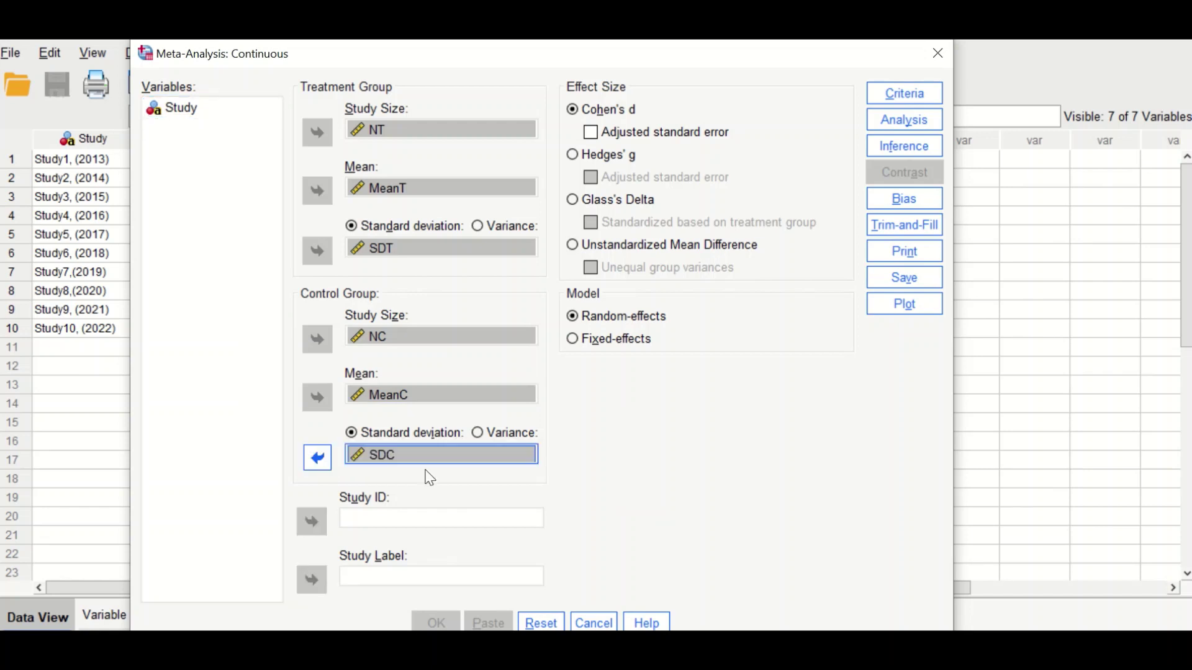
Step: Set Study as the study identifier
{"action": "left_click", "coordinate": [178, 111]}
{"action": "left_click_drag", "start_coordinate": [179, 116], "coordinate": [363, 522]}
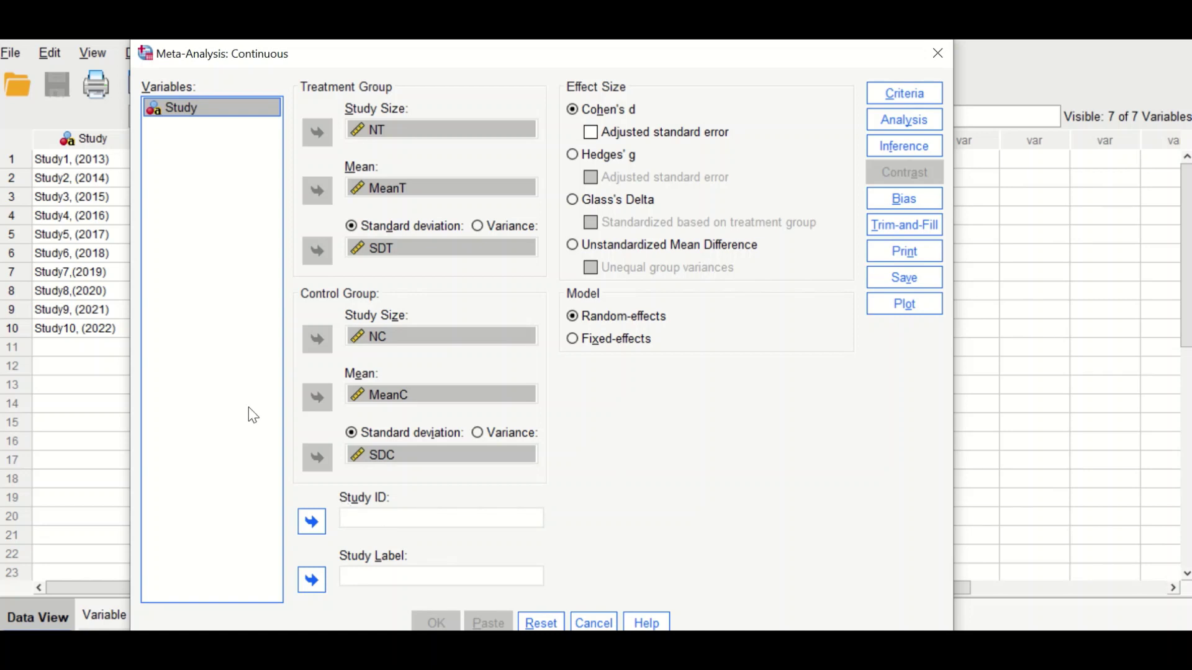
{"action": "left_click", "coordinate": [311, 523]}
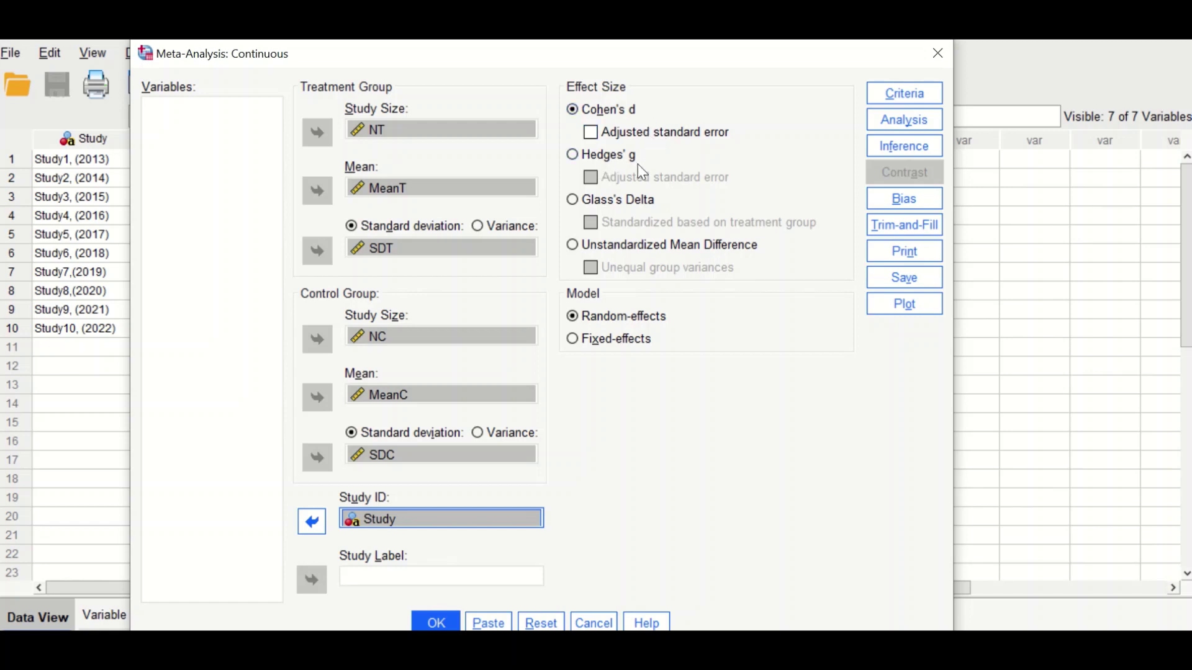
Step: Choose Hedges' g with adjusted standard error as the effect size
{"action": "left_click", "coordinate": [572, 155]}
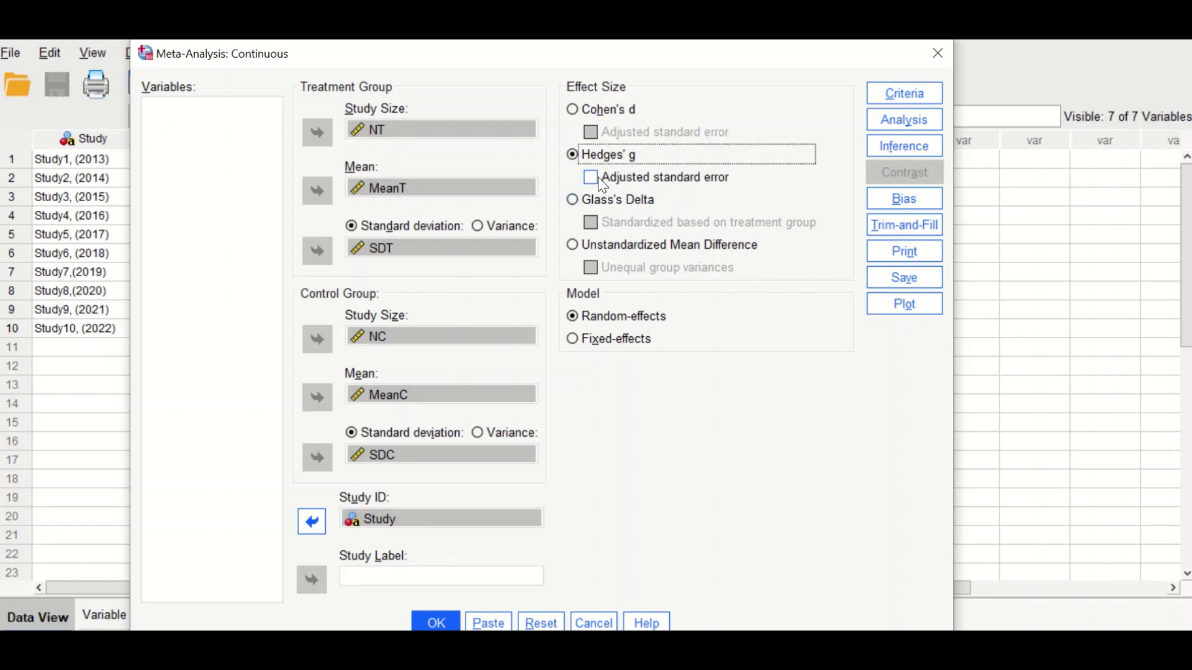
{"action": "left_click", "coordinate": [594, 177]}
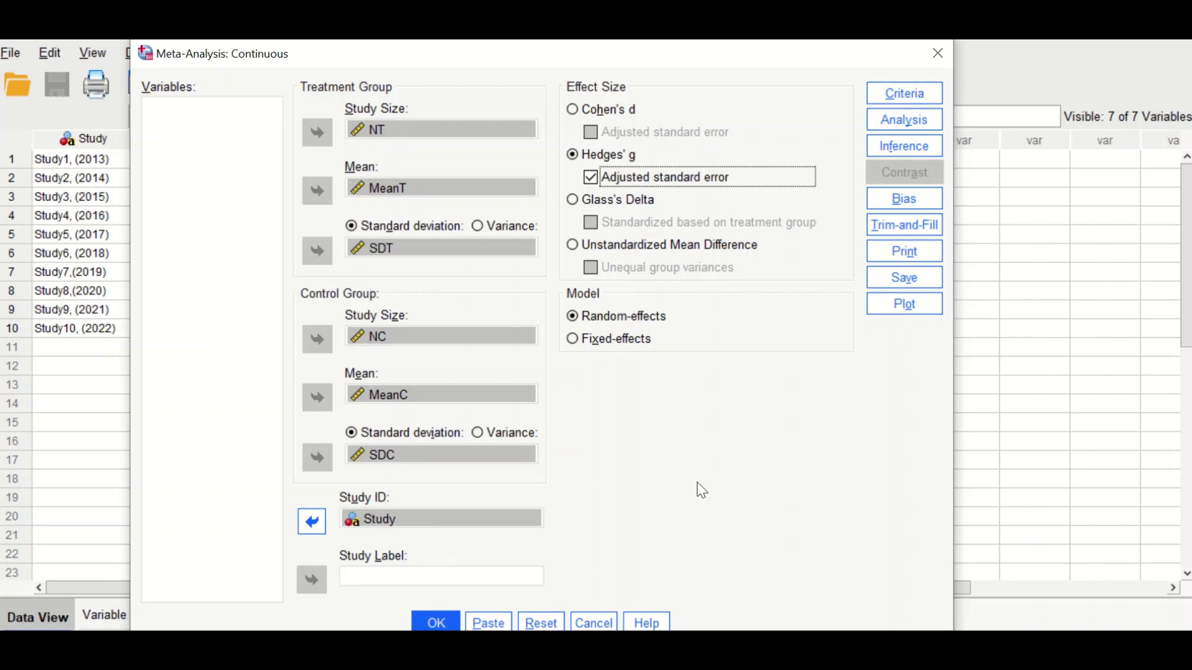
{"action": "left_click", "coordinate": [899, 90]}
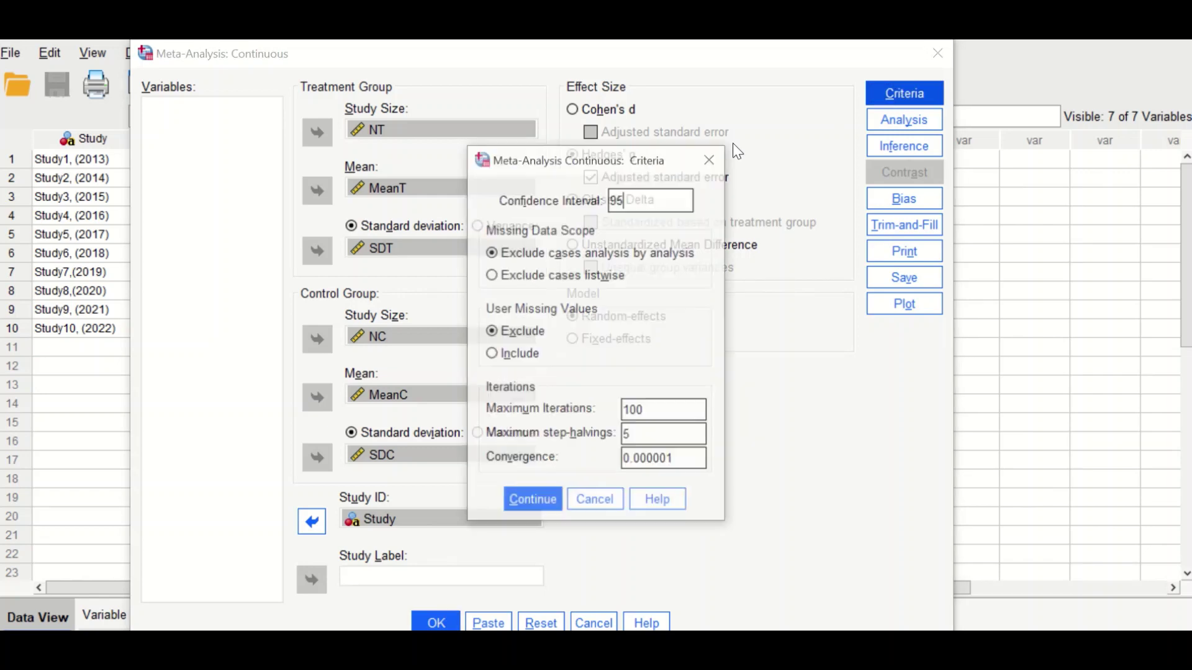
Step: Leave the criteria, analysis, inference, bias and trim-and-fill settings at their defaults
{"action": "left_click", "coordinate": [597, 504]}
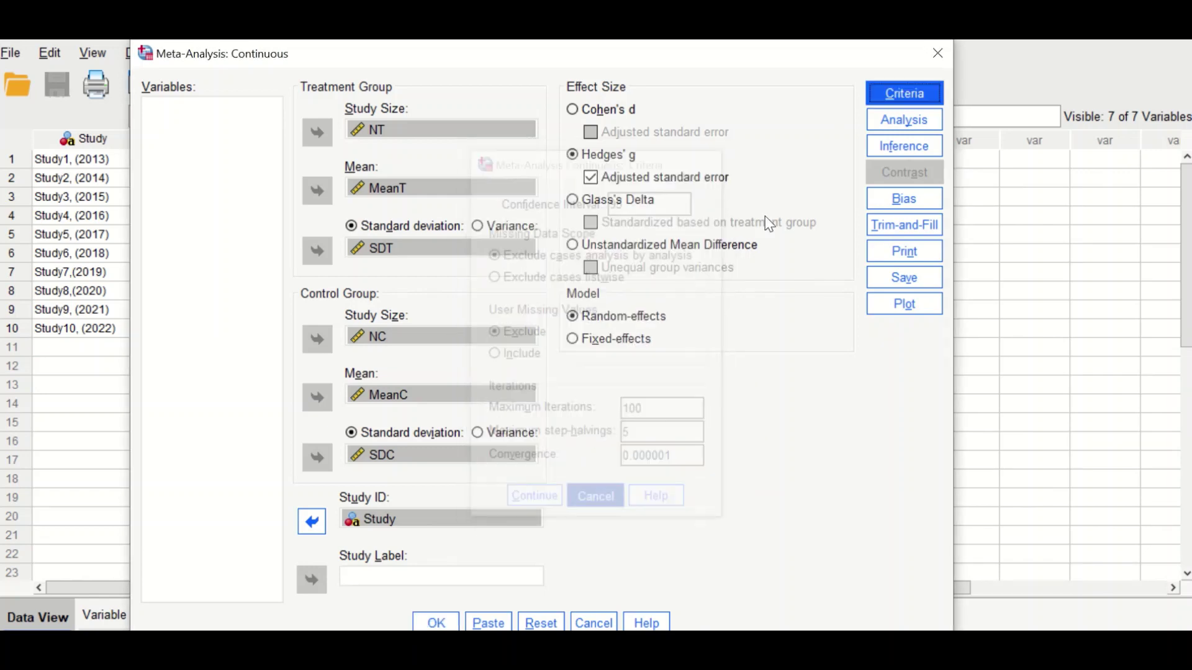
{"action": "left_click", "coordinate": [891, 129]}
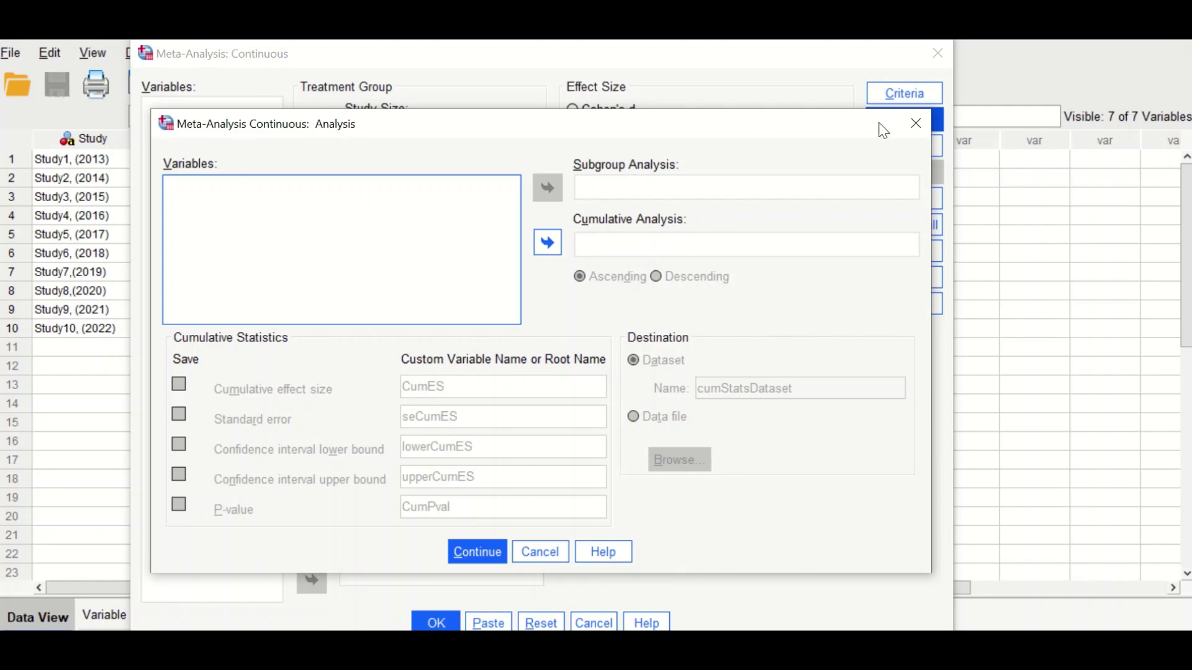
{"action": "left_click", "coordinate": [915, 125]}
{"action": "left_click", "coordinate": [904, 146]}
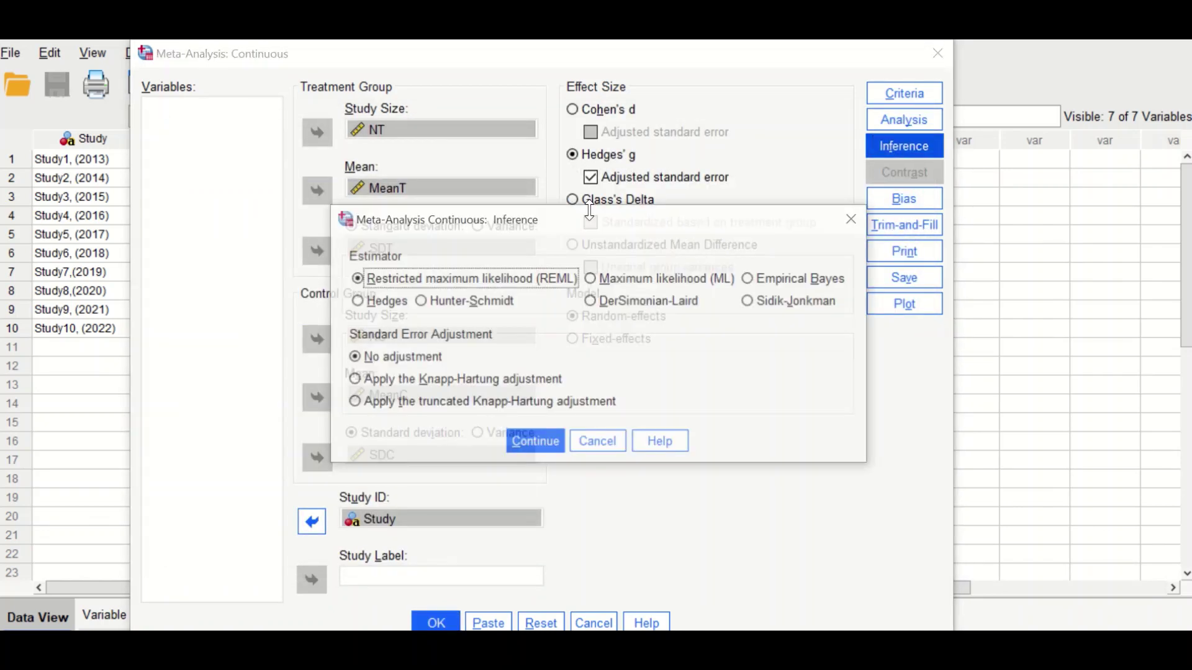
{"action": "left_click", "coordinate": [598, 442]}
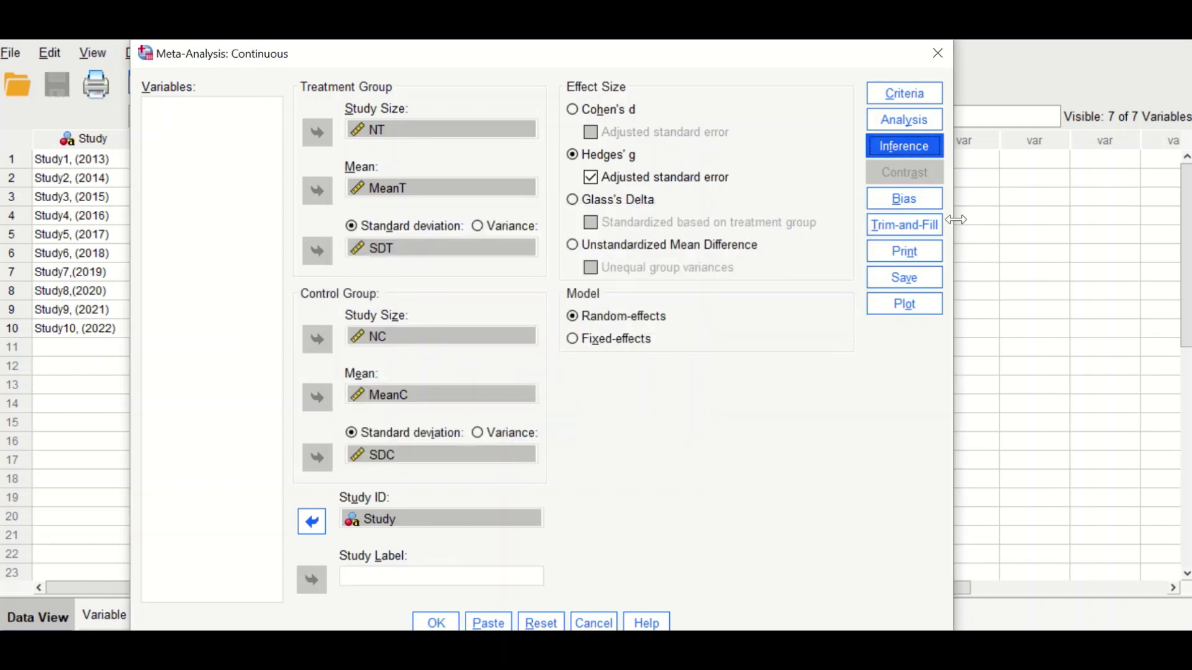
{"action": "left_click", "coordinate": [898, 203]}
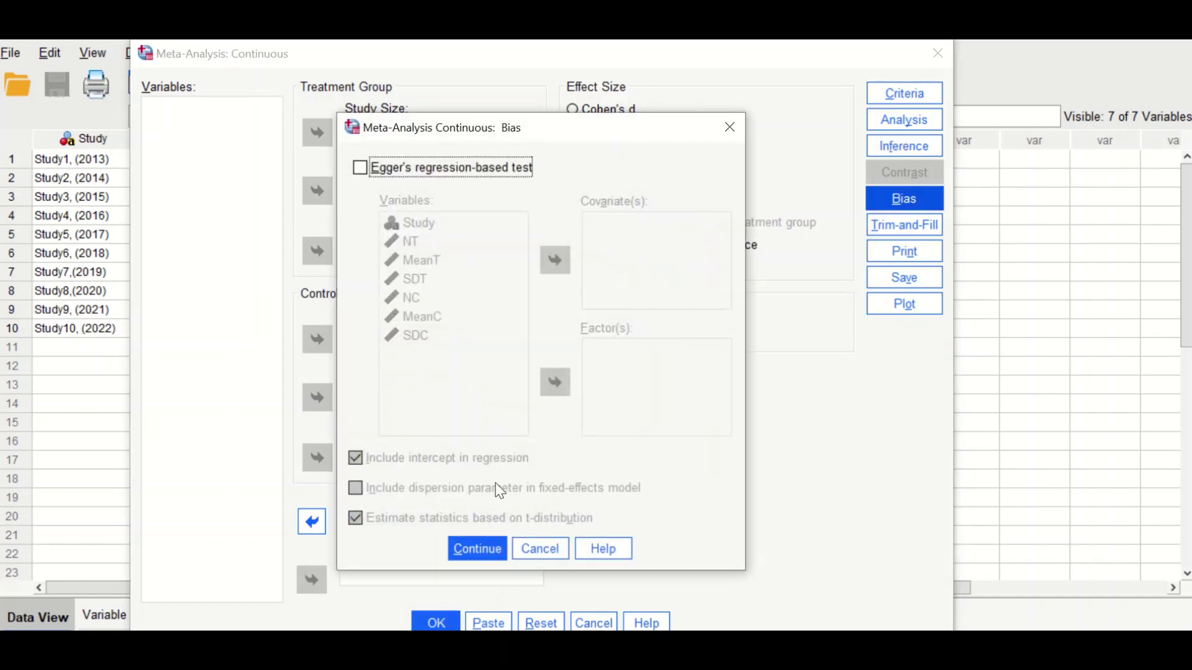
{"action": "left_click", "coordinate": [526, 550]}
{"action": "left_click", "coordinate": [912, 220]}
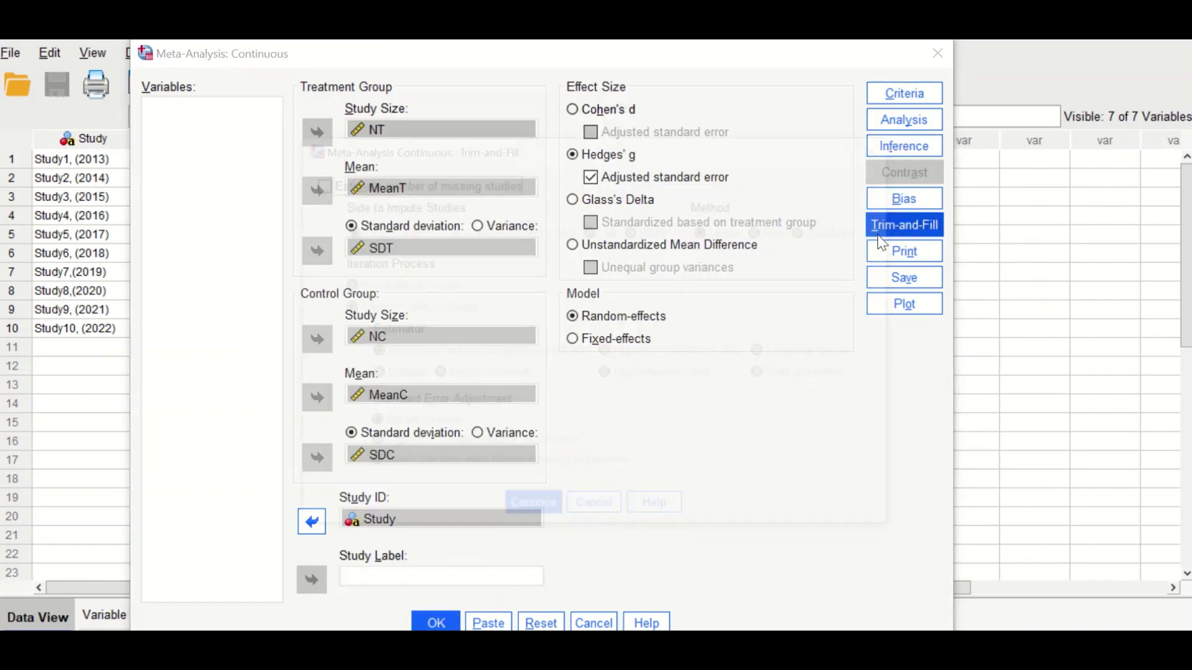
{"action": "left_click", "coordinate": [598, 513]}
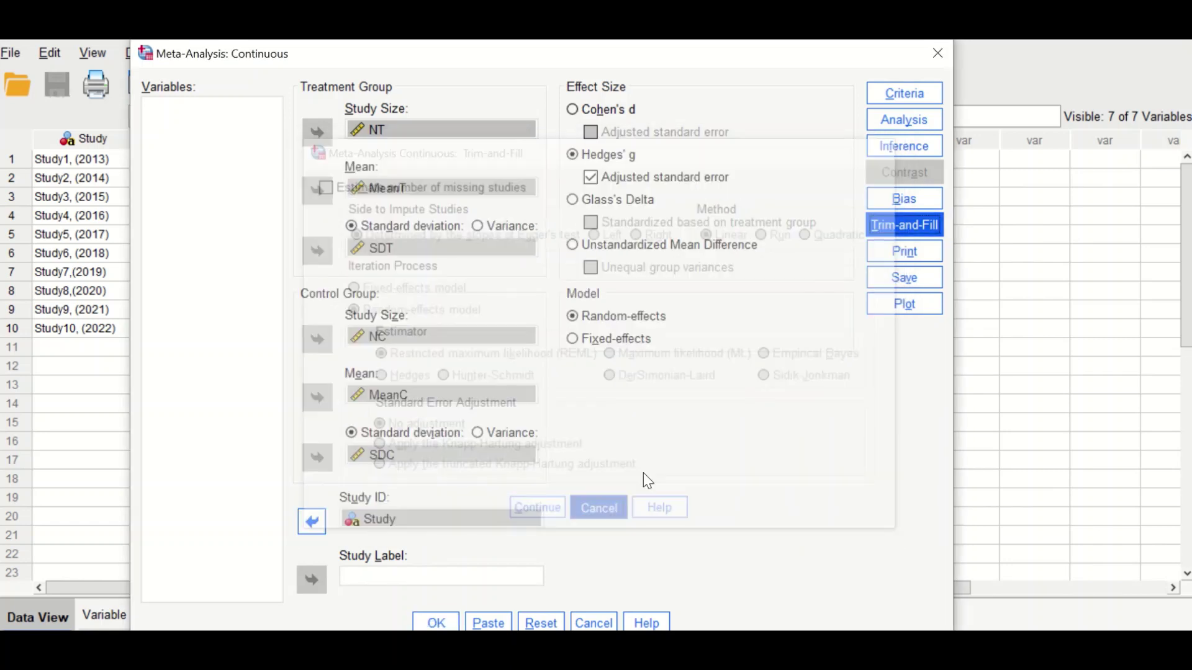
{"action": "left_click", "coordinate": [921, 251]}
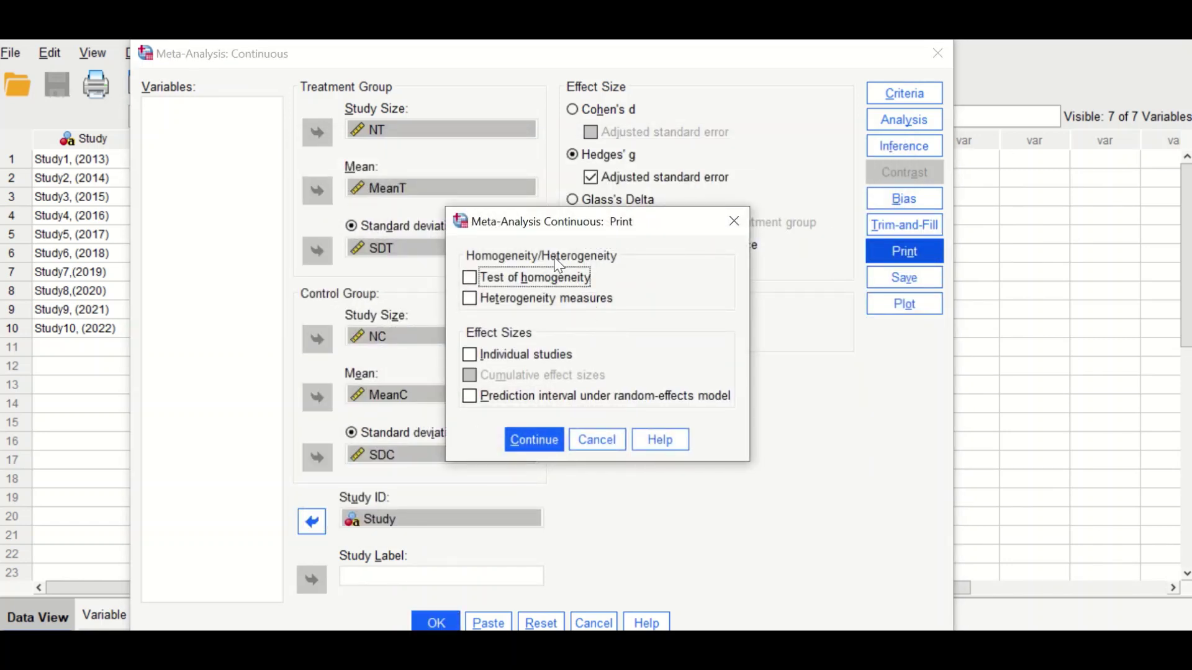
Step: Print homogeneity test, heterogeneity measures, individual study effects and prediction interval, leaving Save options unchanged
{"action": "left_click", "coordinate": [468, 279]}
{"action": "left_click", "coordinate": [469, 298]}
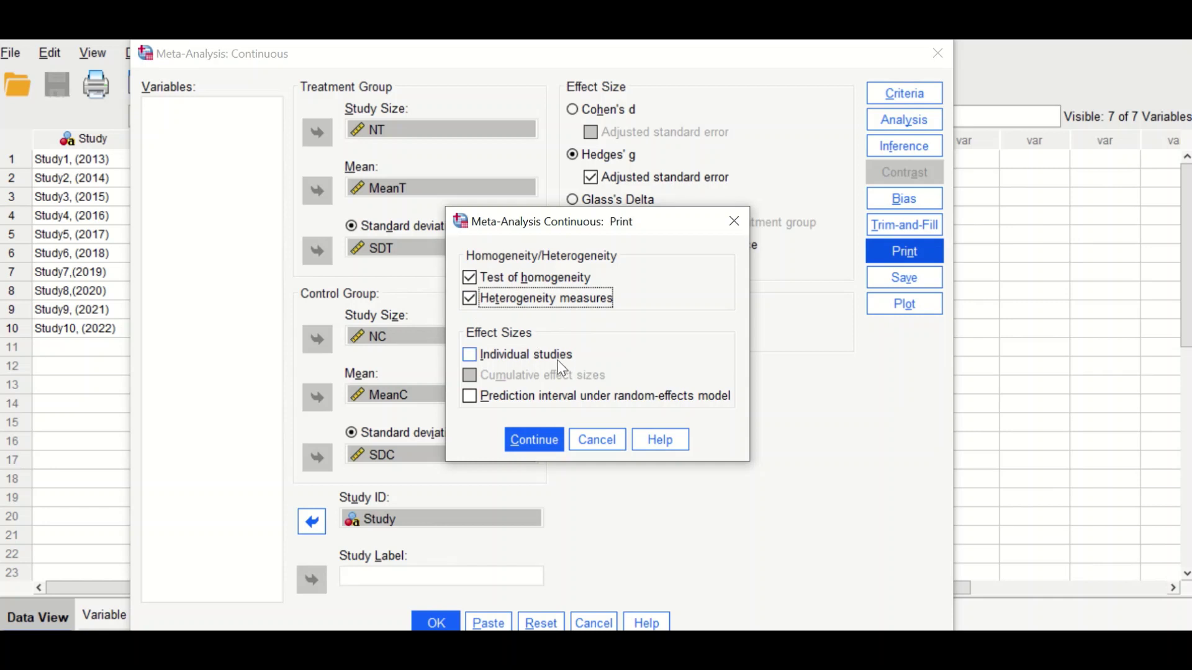
{"action": "left_click", "coordinate": [470, 355]}
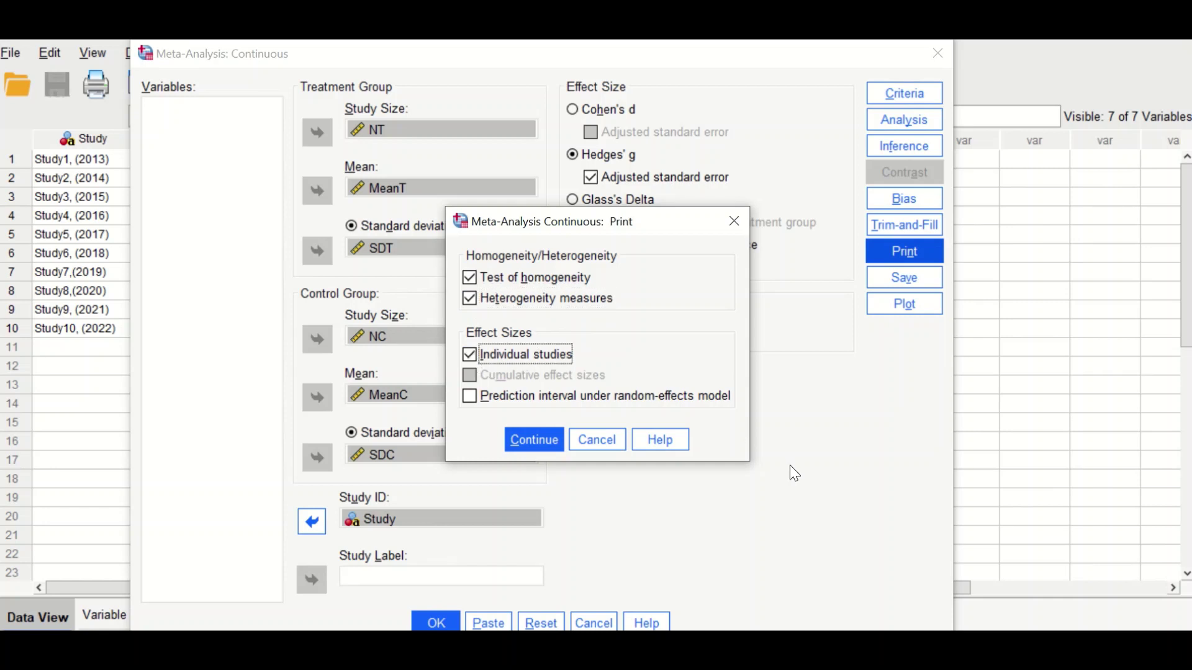
{"action": "left_click", "coordinate": [472, 399]}
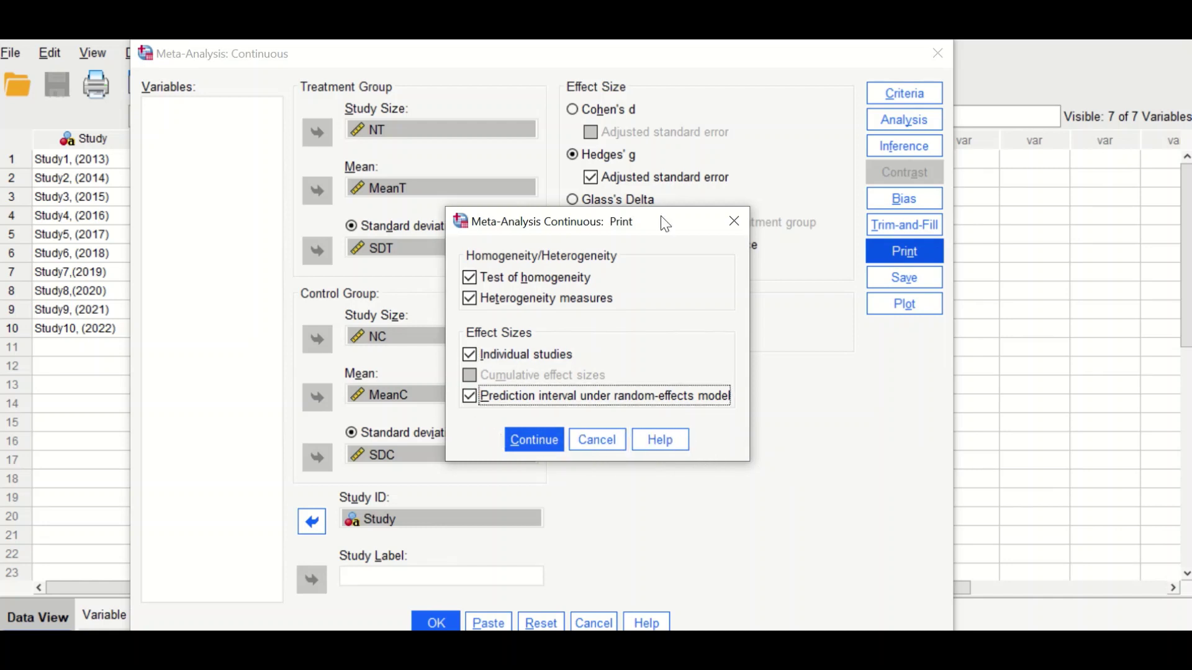
{"action": "left_click_drag", "start_coordinate": [643, 222], "coordinate": [467, 207]}
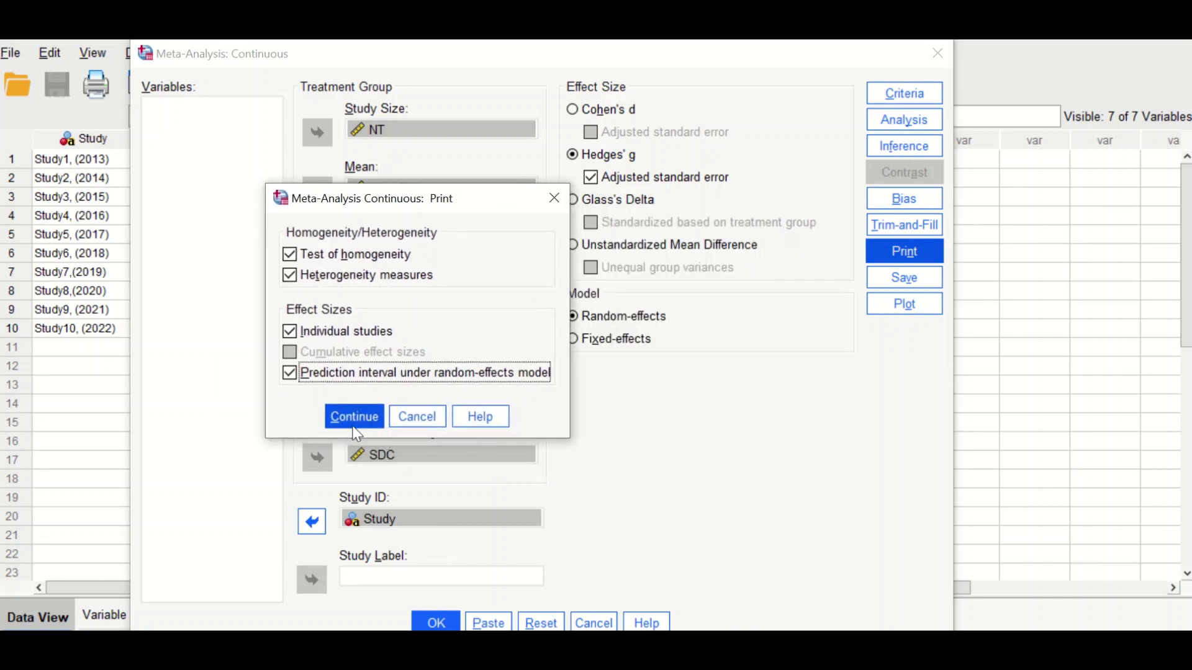
{"action": "left_click_drag", "start_coordinate": [434, 200], "coordinate": [384, 197]}
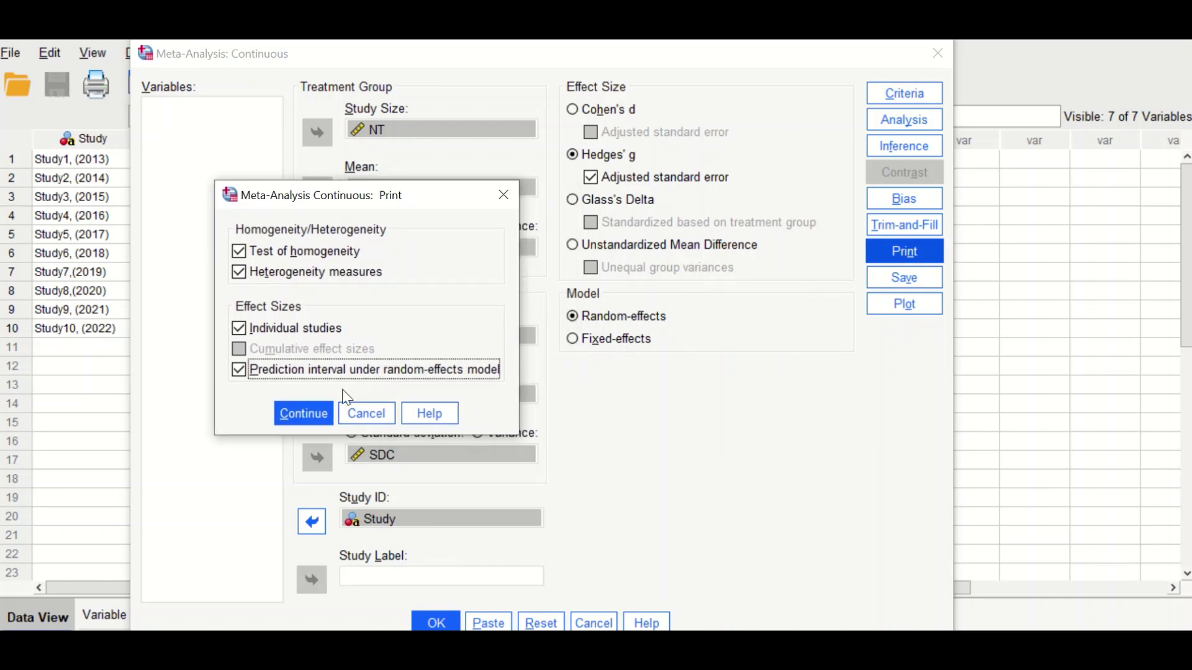
{"action": "left_click", "coordinate": [302, 413]}
{"action": "left_click", "coordinate": [906, 286]}
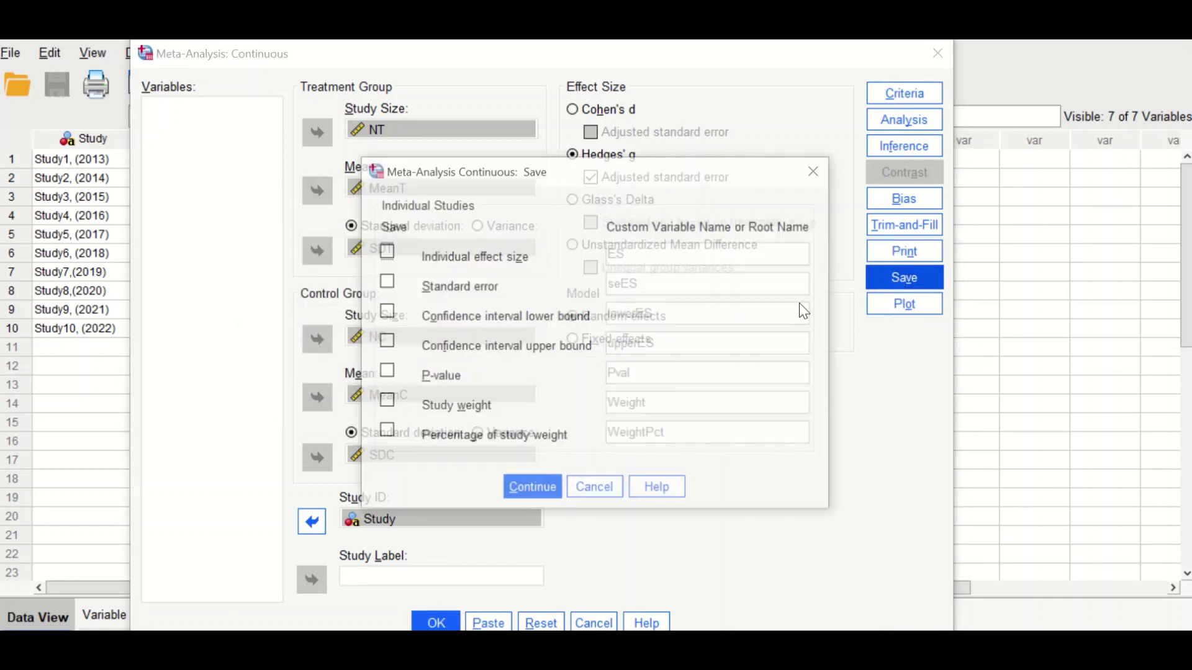
{"action": "left_click", "coordinate": [608, 492]}
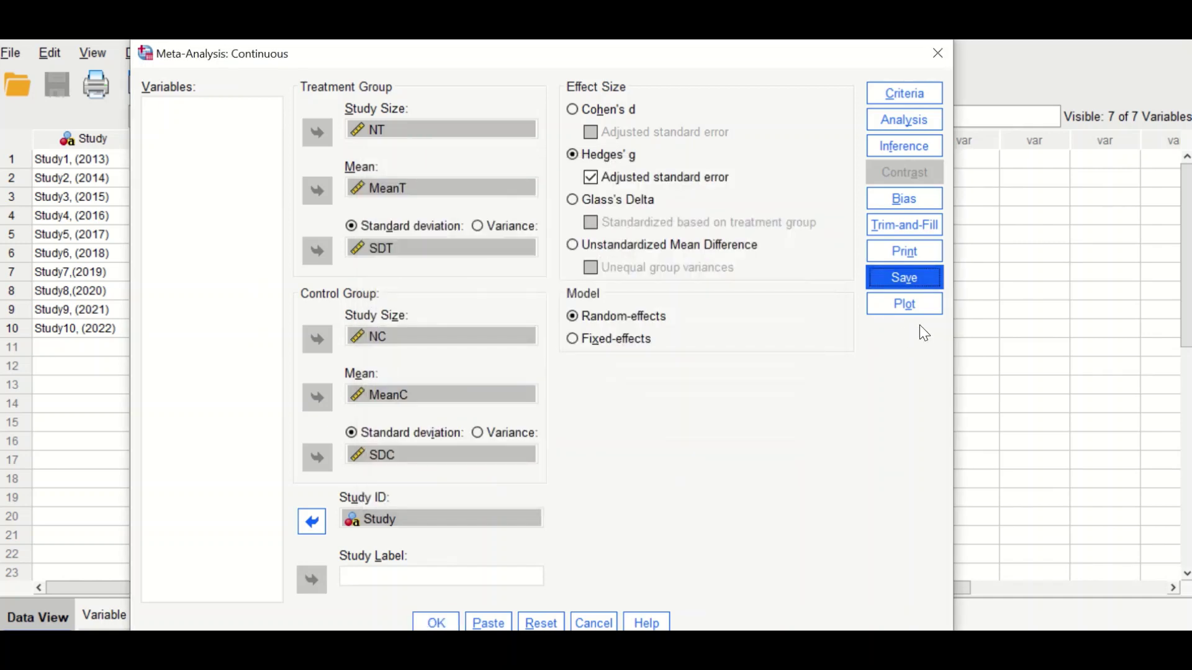
Step: Turn on the forest plot with effect size, confidence limit, p-value and weight columns
{"action": "left_click", "coordinate": [911, 303]}
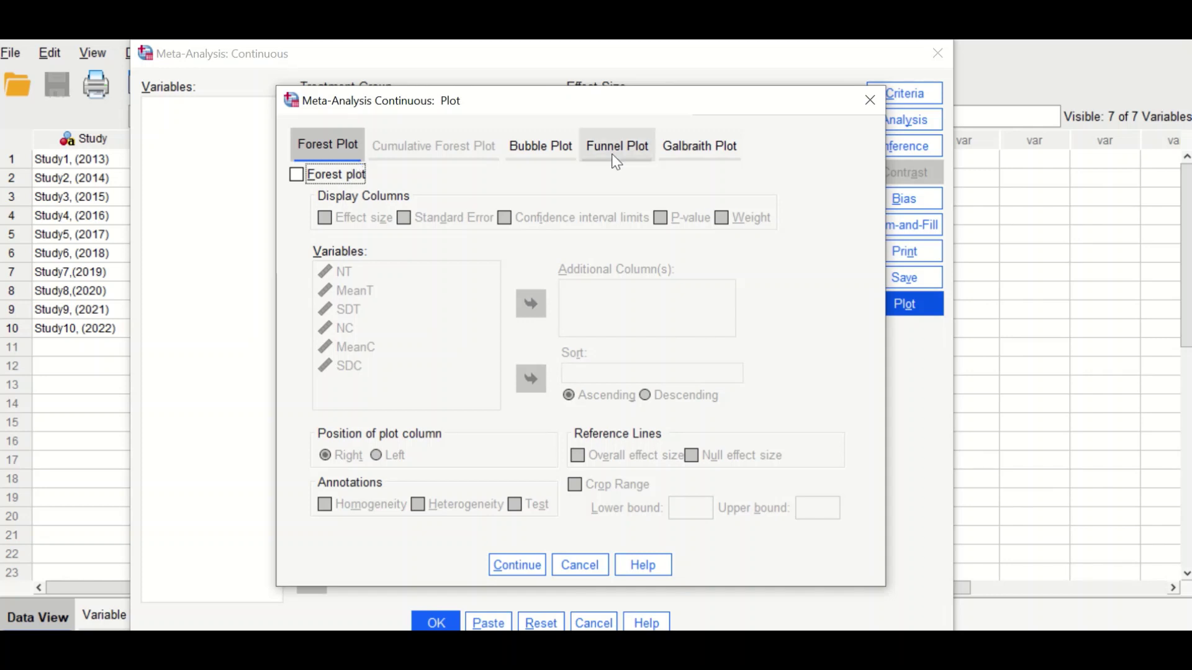
{"action": "left_click", "coordinate": [296, 174]}
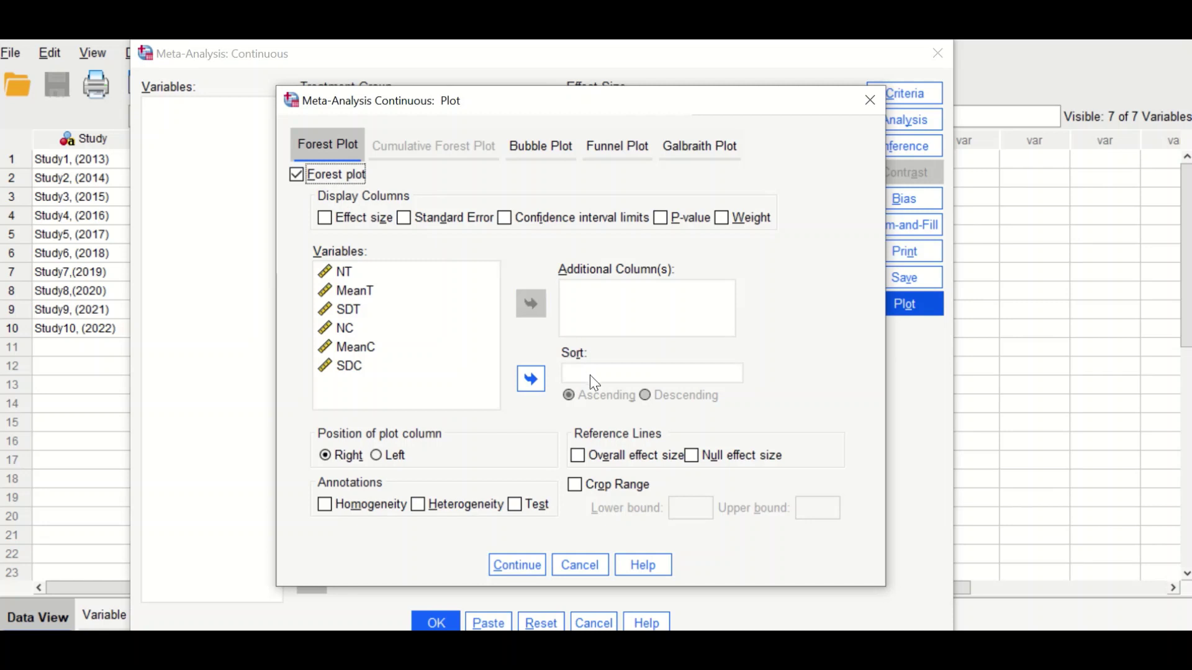
{"action": "left_click", "coordinate": [327, 221]}
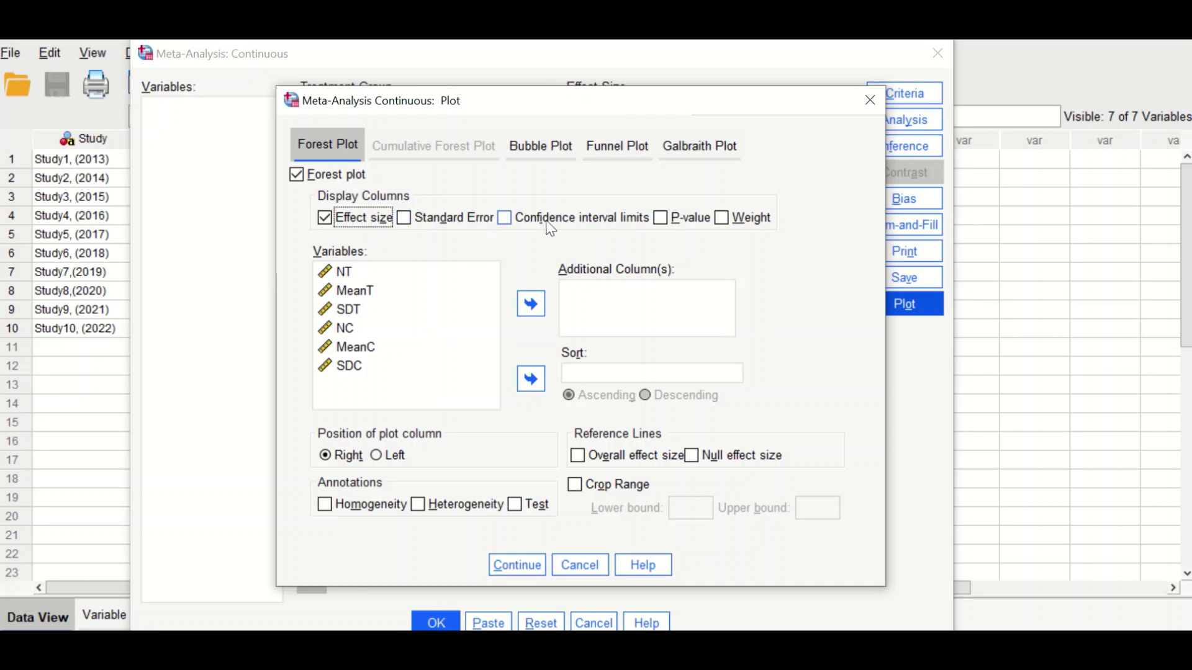
{"action": "left_click", "coordinate": [505, 220]}
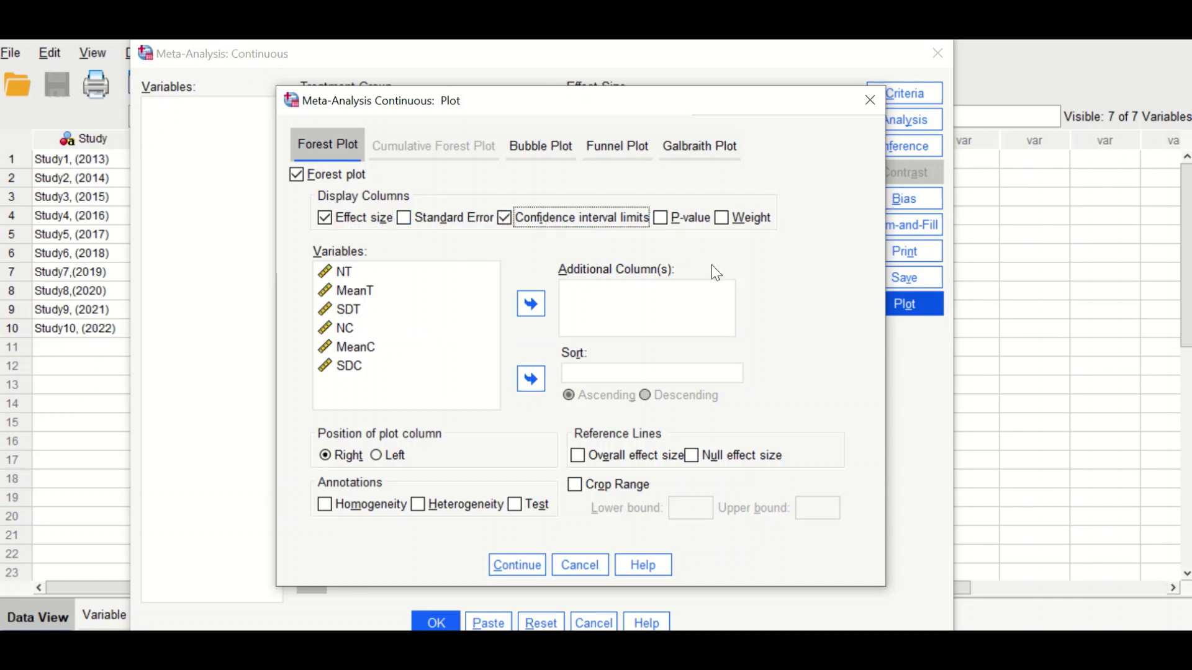
{"action": "left_click", "coordinate": [661, 215]}
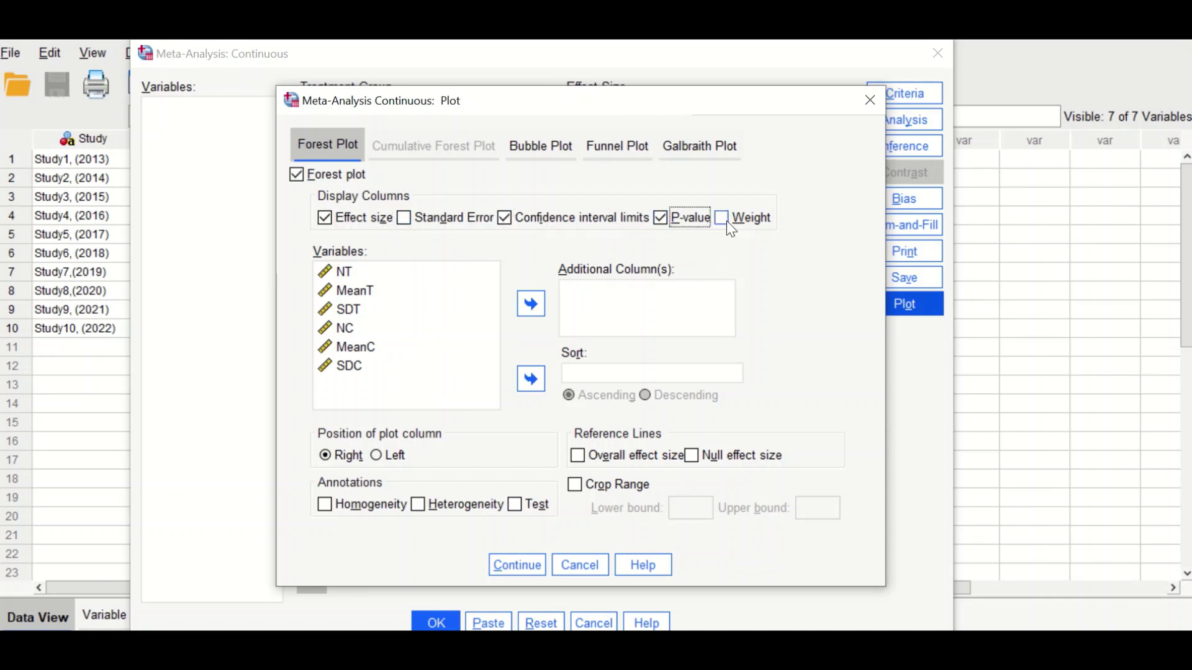
{"action": "left_click", "coordinate": [719, 216]}
Step: Add homogeneity, heterogeneity and test annotations plus overall and null effect reference lines
{"action": "left_click", "coordinate": [329, 504]}
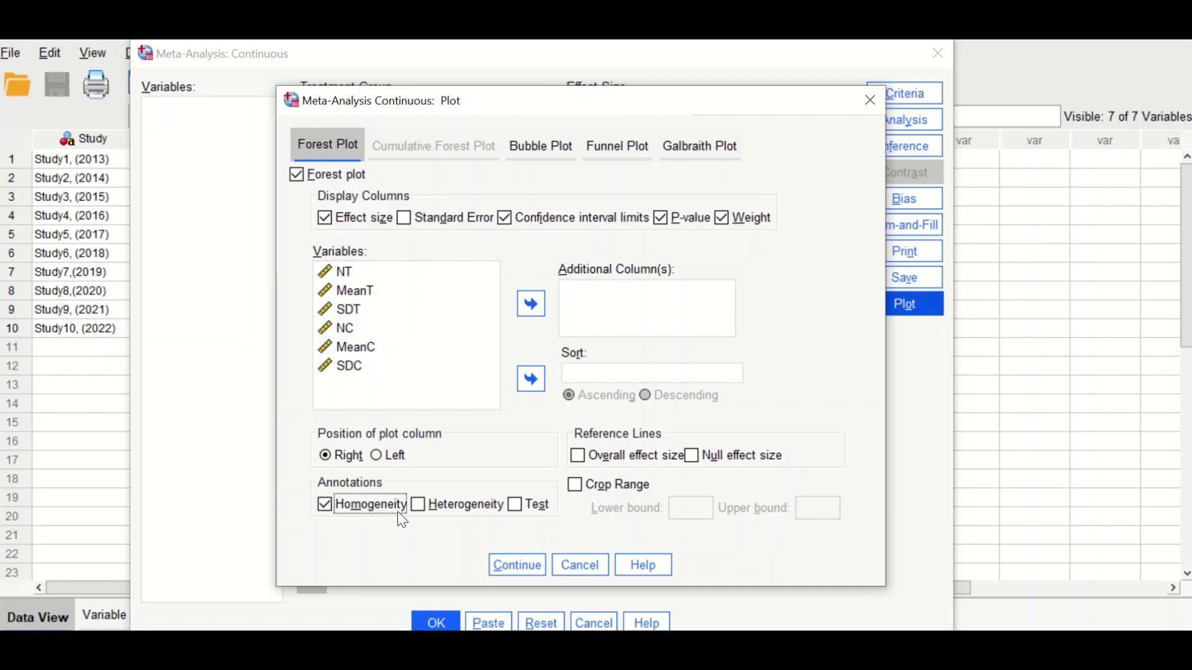
{"action": "left_click", "coordinate": [420, 505]}
{"action": "left_click", "coordinate": [515, 506]}
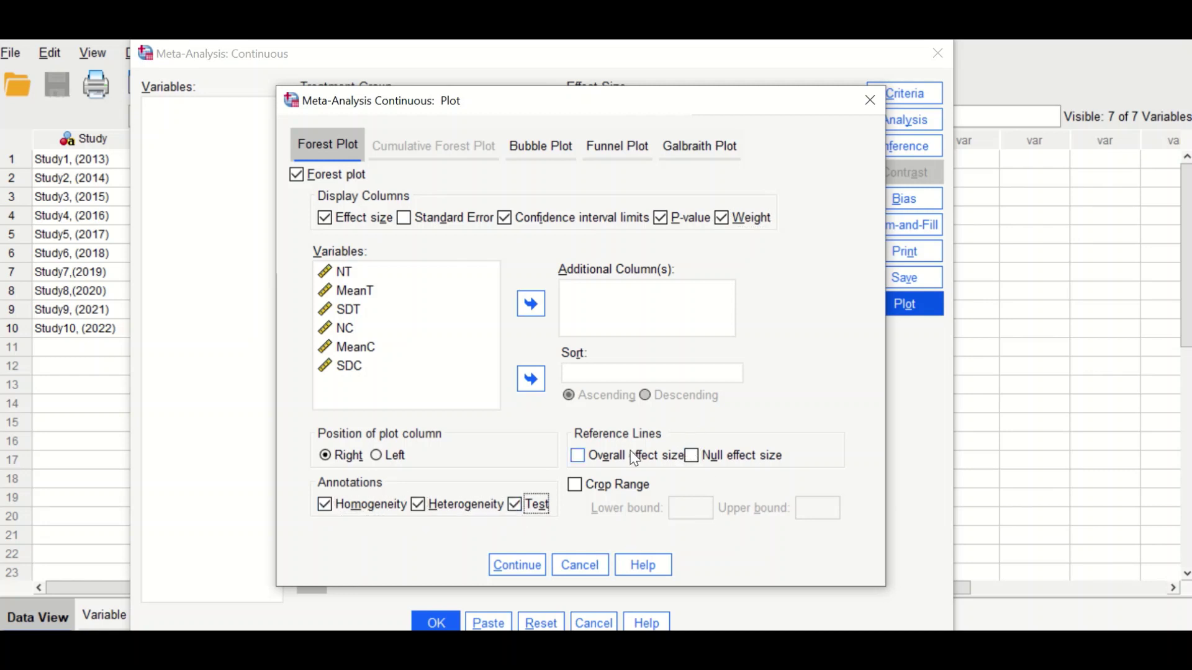
{"action": "left_click", "coordinate": [584, 460]}
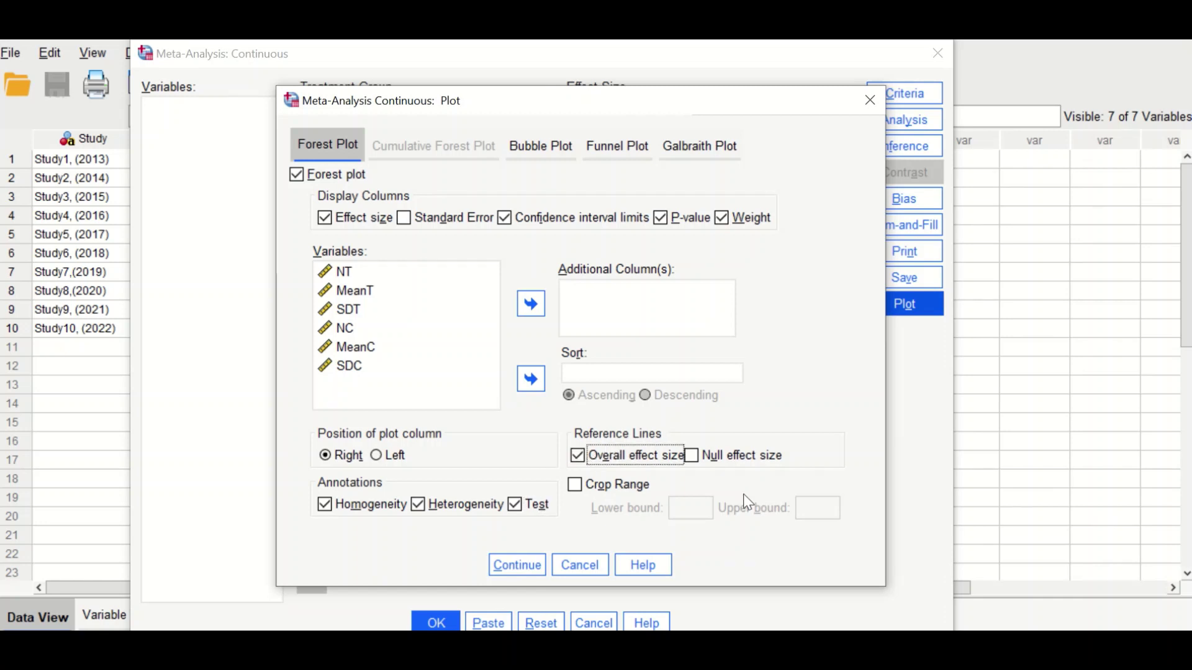
{"action": "left_click", "coordinate": [693, 458]}
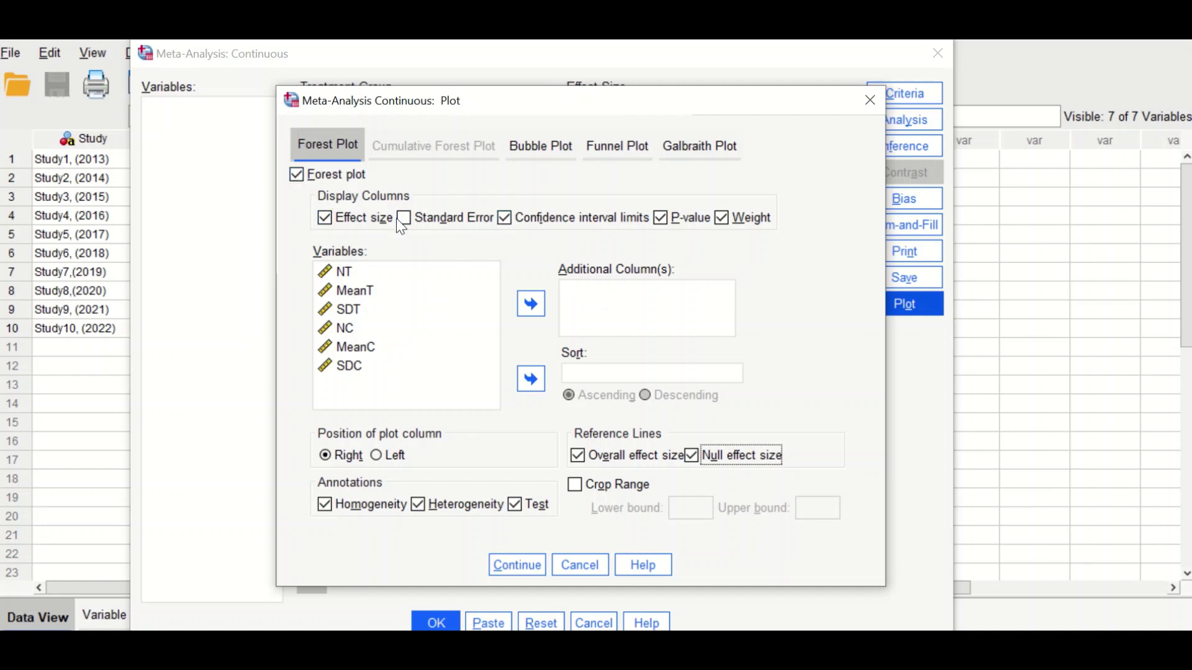
Step: Enable the funnel plot with Study as point labels and confirm the plot settings
{"action": "left_click", "coordinate": [618, 152]}
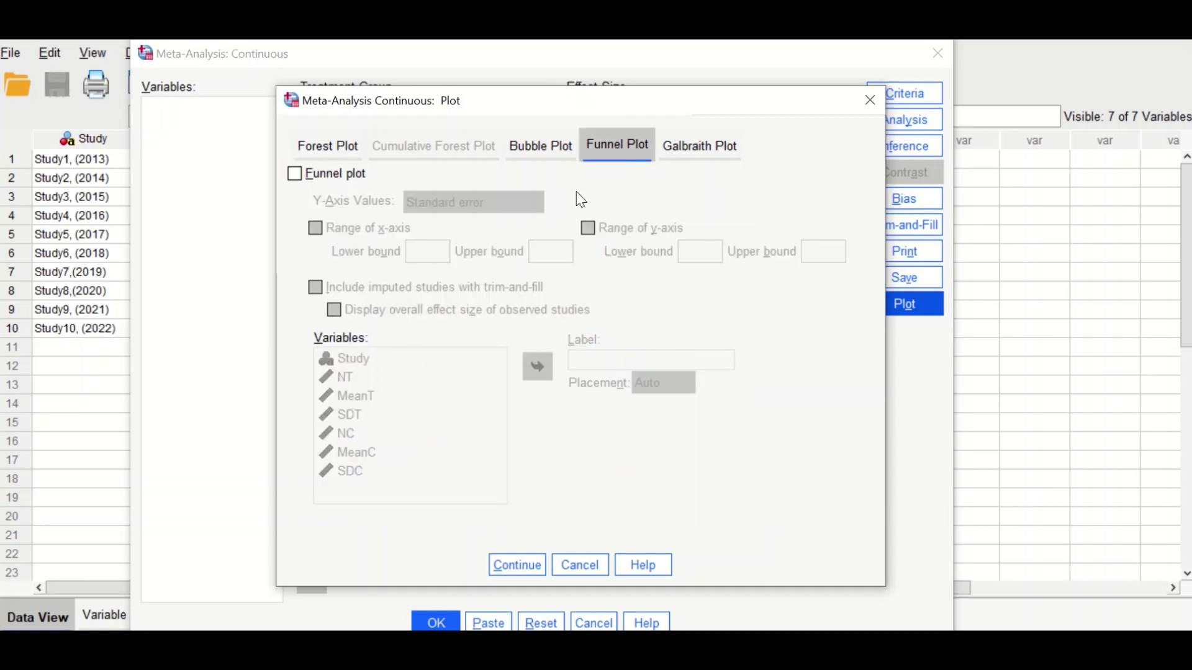
{"action": "left_click", "coordinate": [295, 173]}
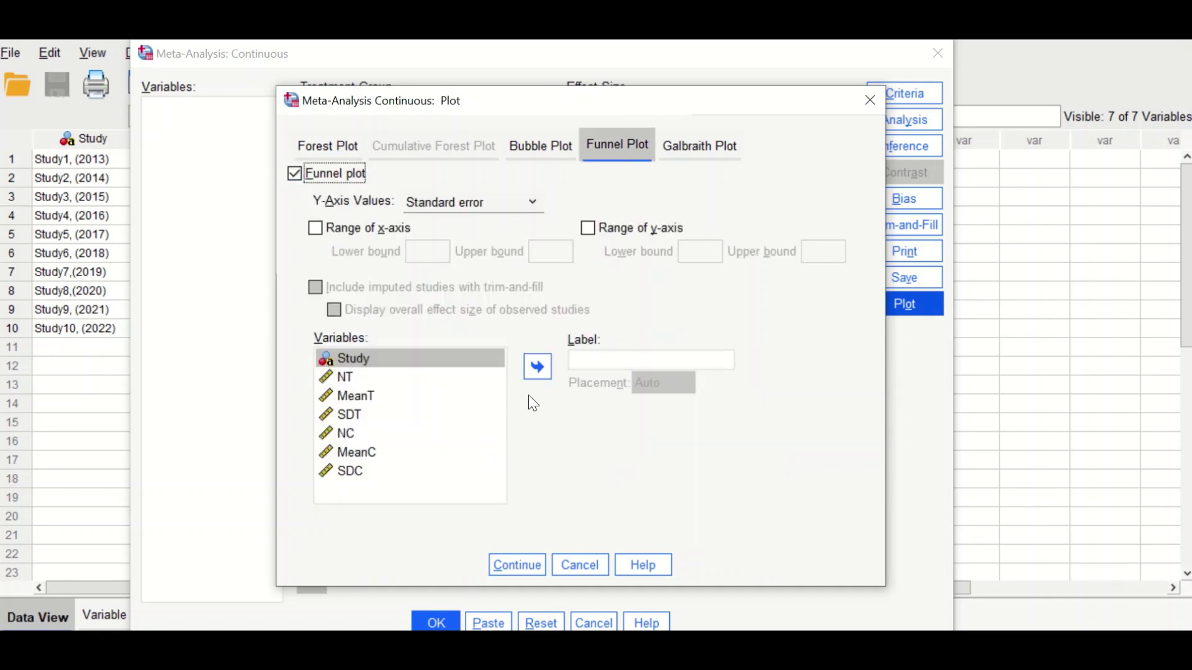
{"action": "left_click_drag", "start_coordinate": [380, 355], "coordinate": [559, 383]}
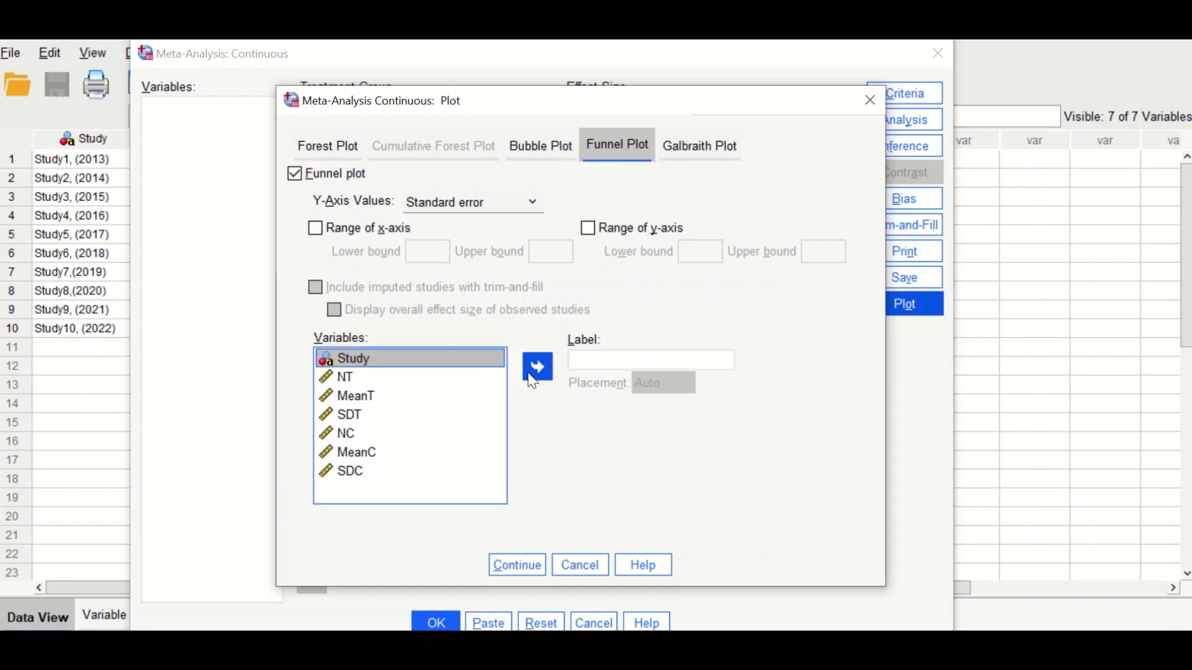
{"action": "left_click", "coordinate": [530, 374]}
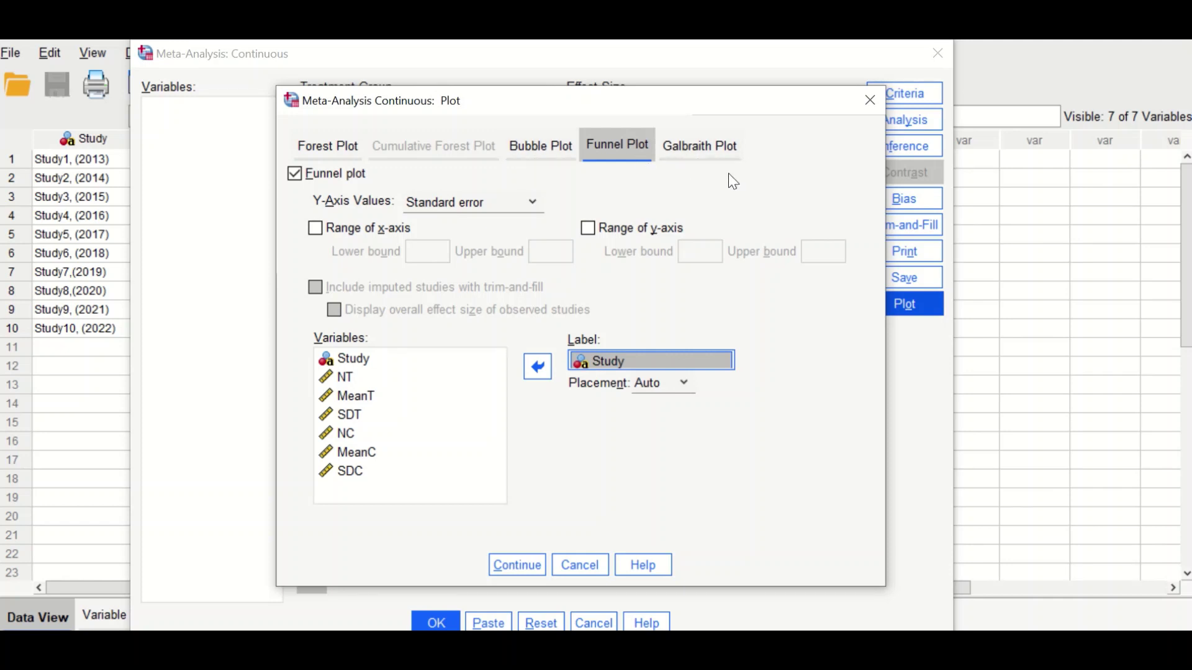
{"action": "left_click", "coordinate": [512, 576]}
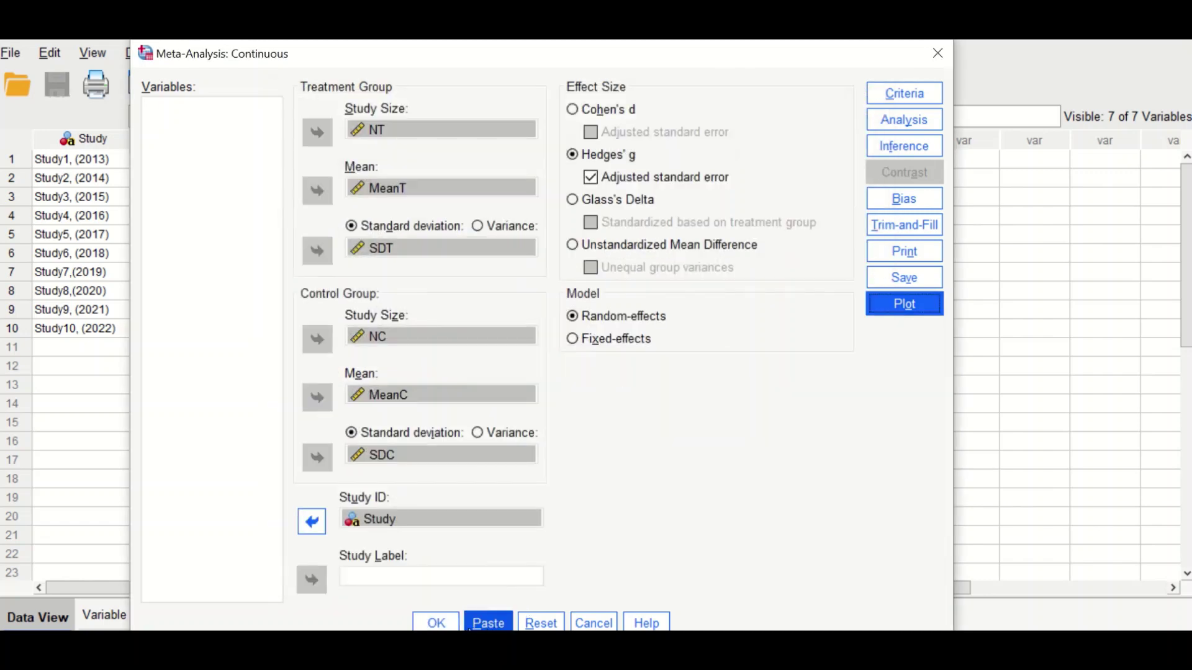
Step: Run the analysis and view the forest plot showing overall Hedges' g 0.72 (0.48–0.96)
{"action": "left_click", "coordinate": [437, 623]}
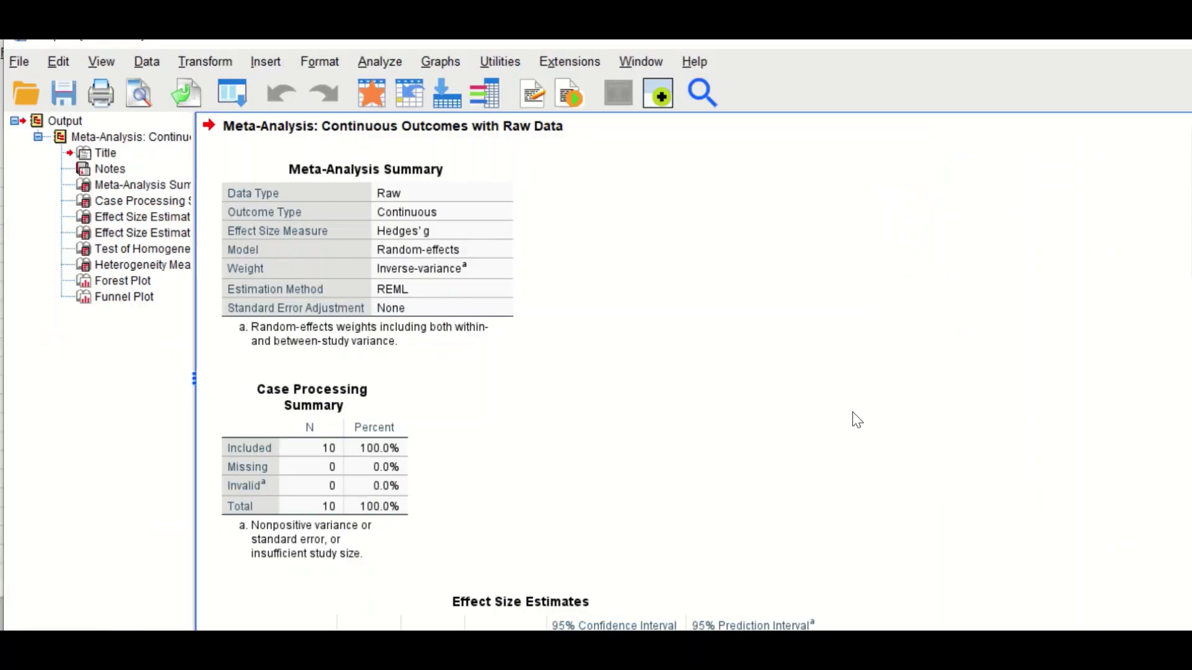
{"action": "scroll", "coordinate": [857, 419], "scroll_direction": "down", "scroll_amount": 3}
{"action": "scroll", "coordinate": [857, 422], "scroll_direction": "down", "scroll_amount": 15}
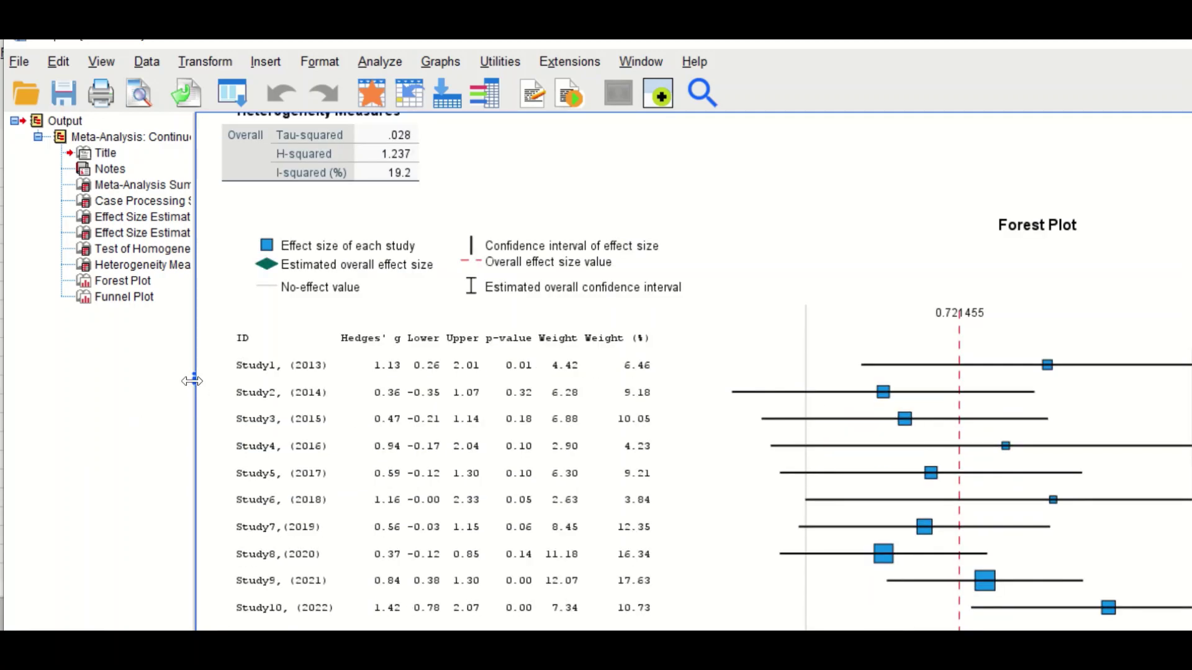
{"action": "left_click_drag", "start_coordinate": [192, 381], "coordinate": [37, 379]}
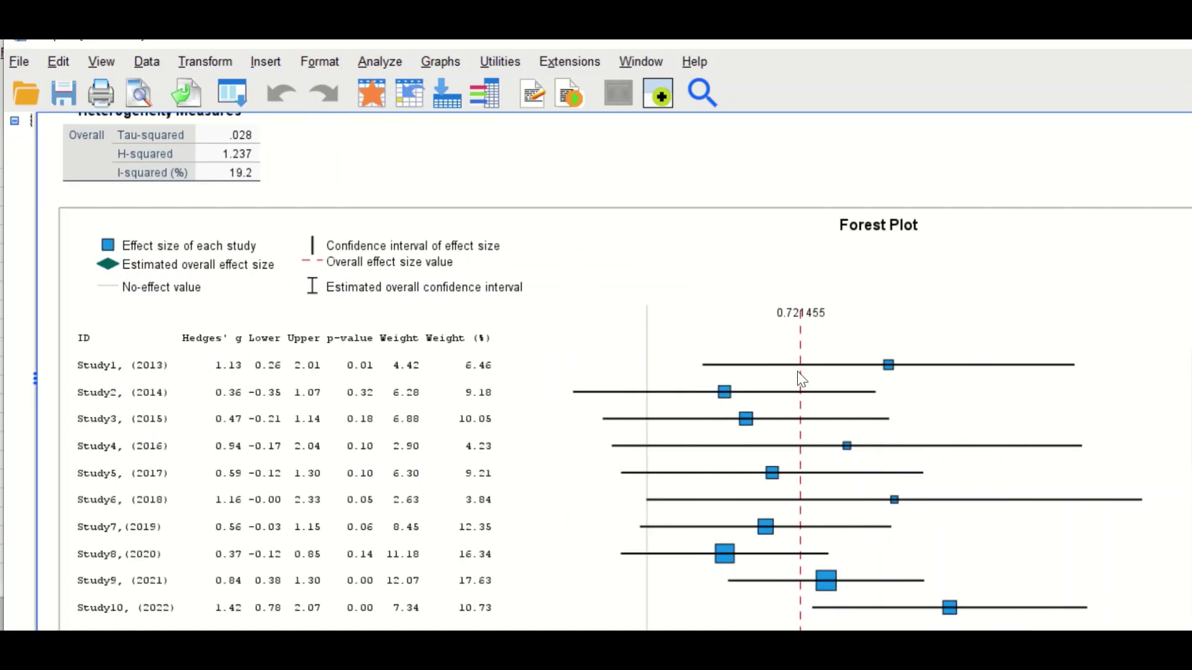
{"action": "scroll", "coordinate": [799, 372], "scroll_direction": "down", "scroll_amount": 3}
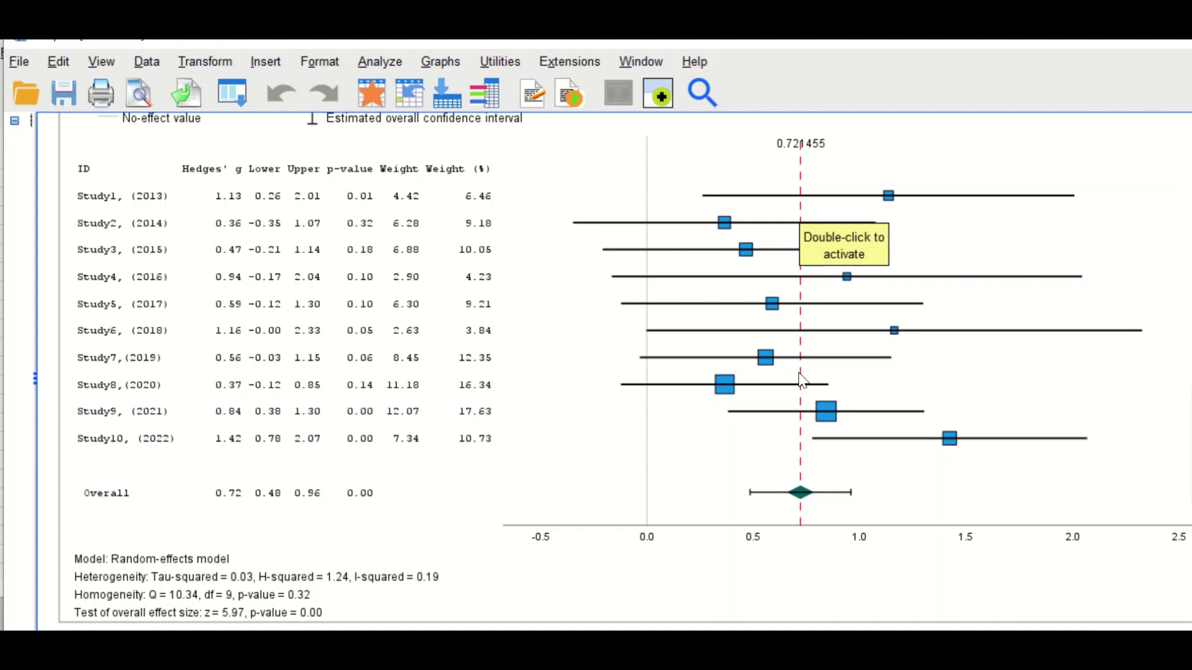
{"action": "scroll", "coordinate": [808, 383], "scroll_direction": "down", "scroll_amount": 2}
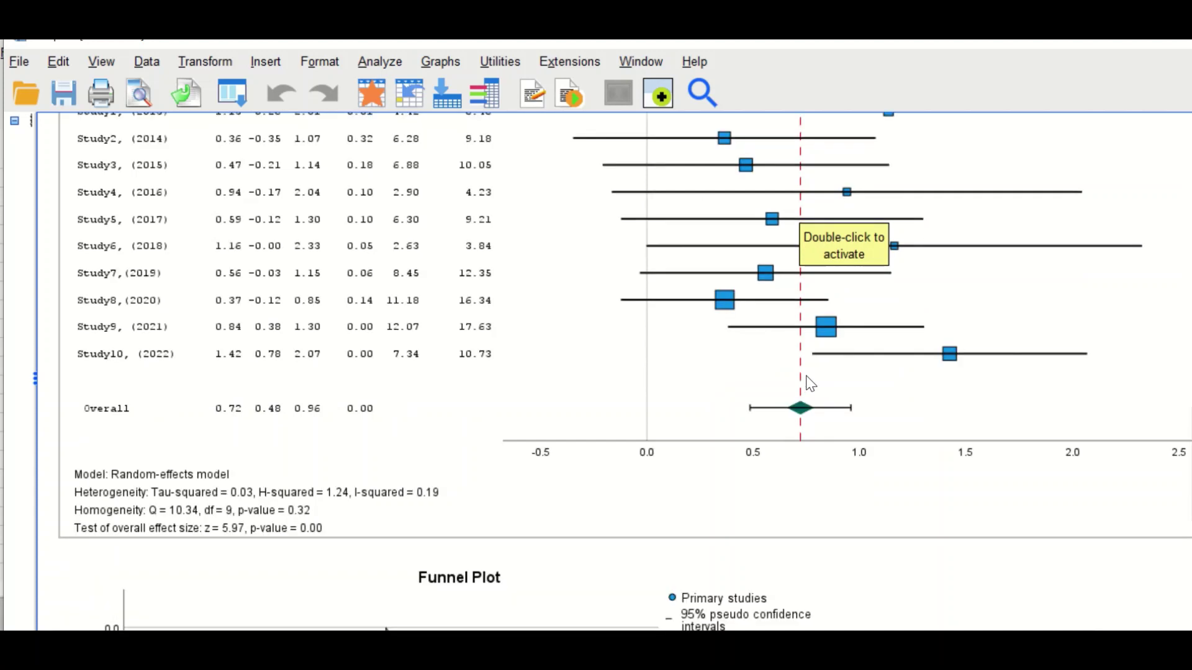
{"action": "scroll", "coordinate": [808, 383], "scroll_direction": "up", "scroll_amount": 2}
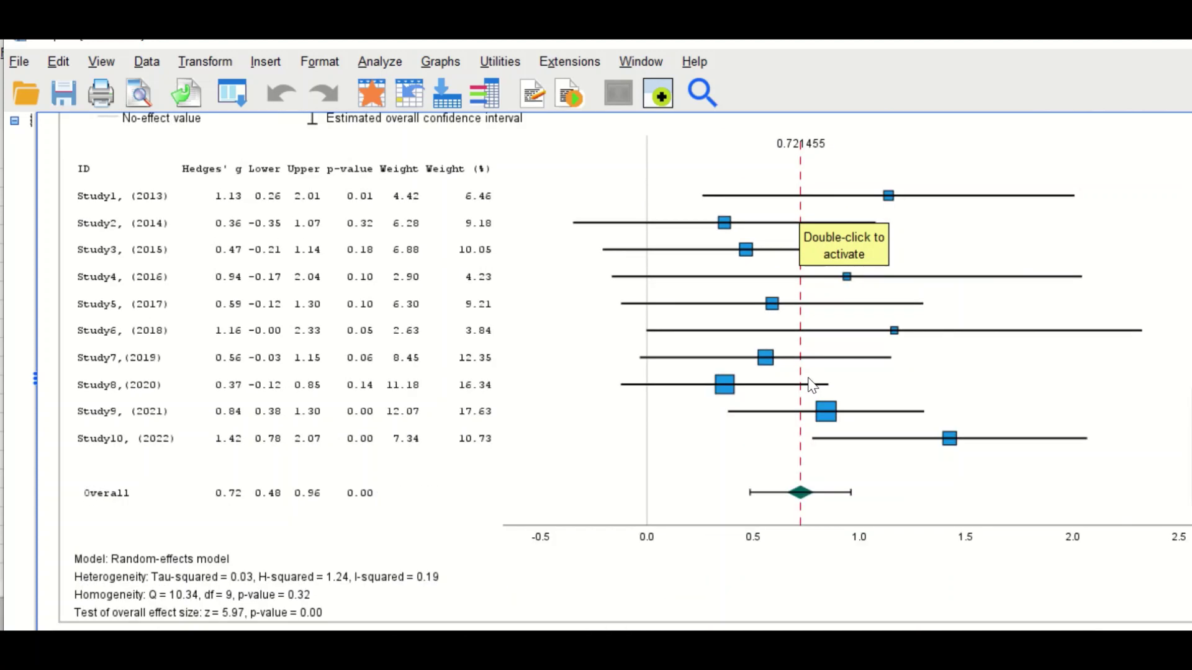
{"action": "scroll", "coordinate": [809, 383], "scroll_direction": "up", "scroll_amount": 2}
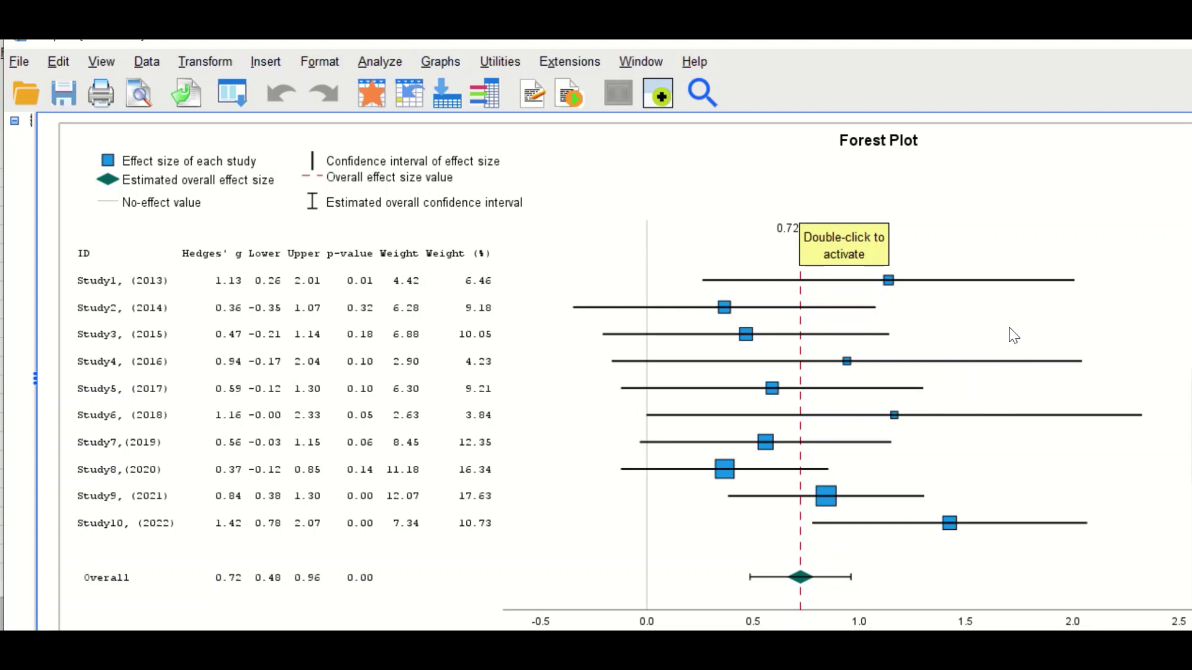
{"action": "scroll", "coordinate": [473, 453], "scroll_direction": "down", "scroll_amount": 3}
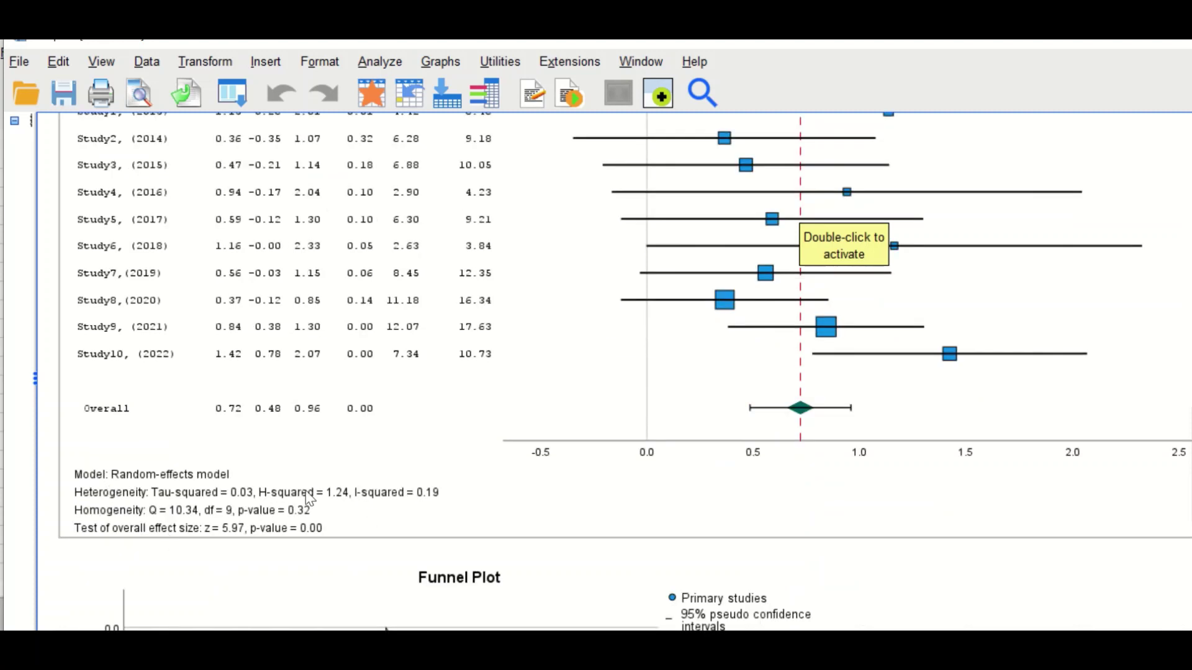
{"action": "scroll", "coordinate": [349, 509], "scroll_direction": "up", "scroll_amount": 3}
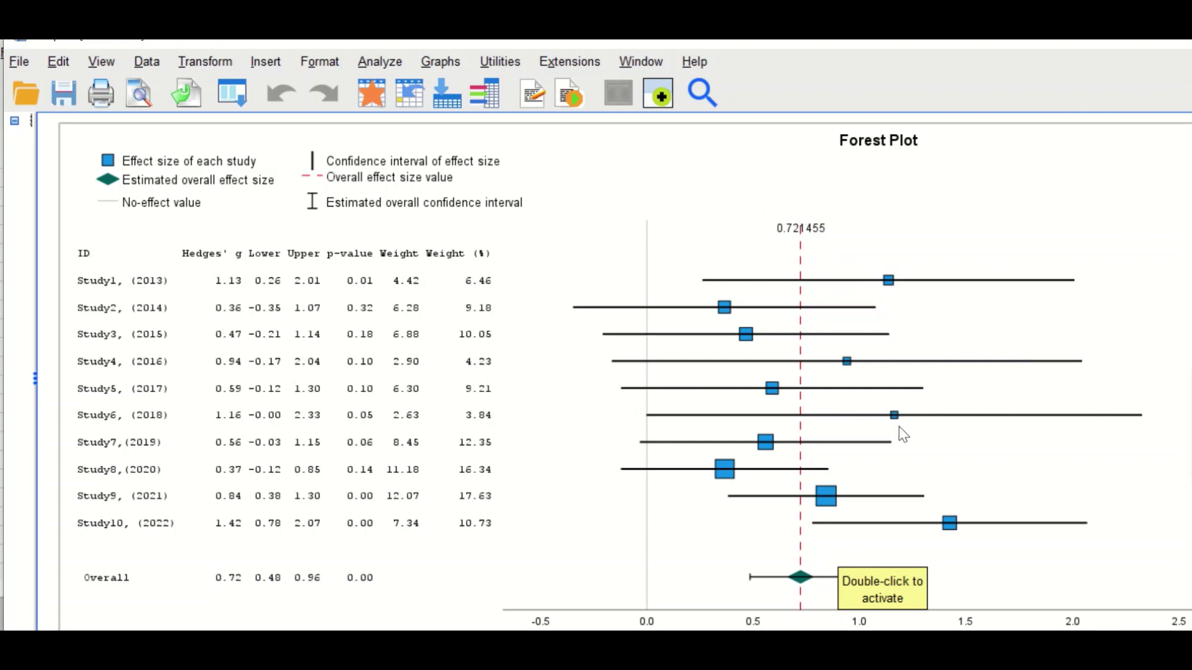
{"action": "scroll", "coordinate": [804, 526], "scroll_direction": "down", "scroll_amount": 2}
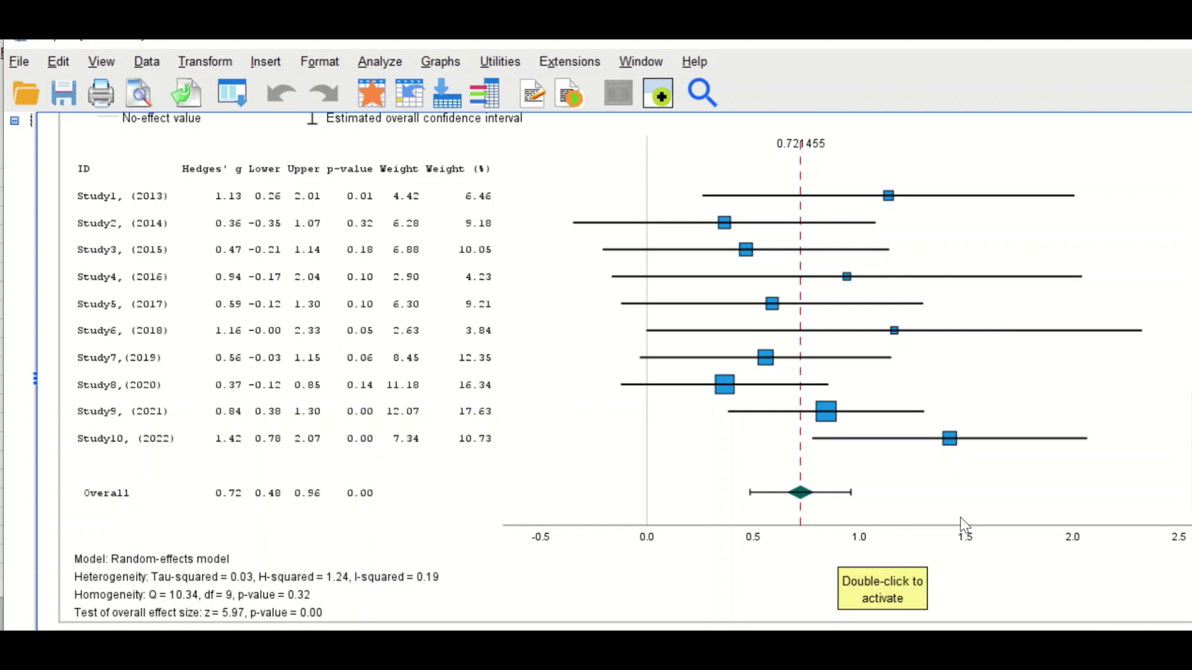
{"action": "left_click", "coordinate": [718, 612]}
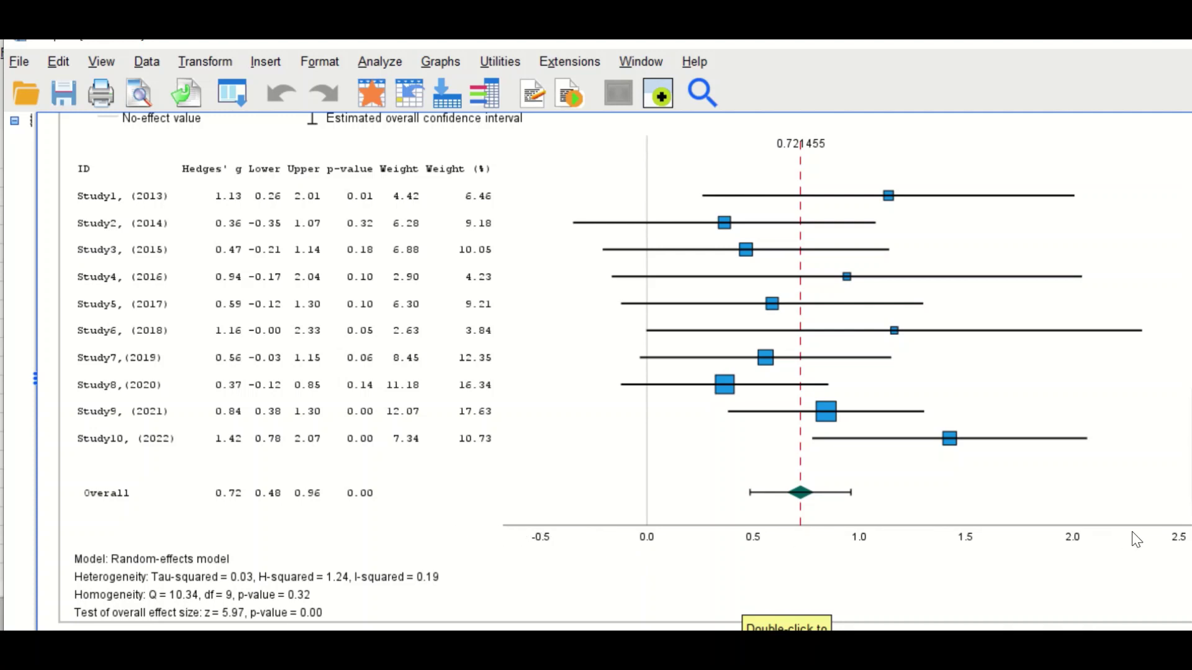
{"action": "scroll", "coordinate": [1135, 539], "scroll_direction": "up", "scroll_amount": 3}
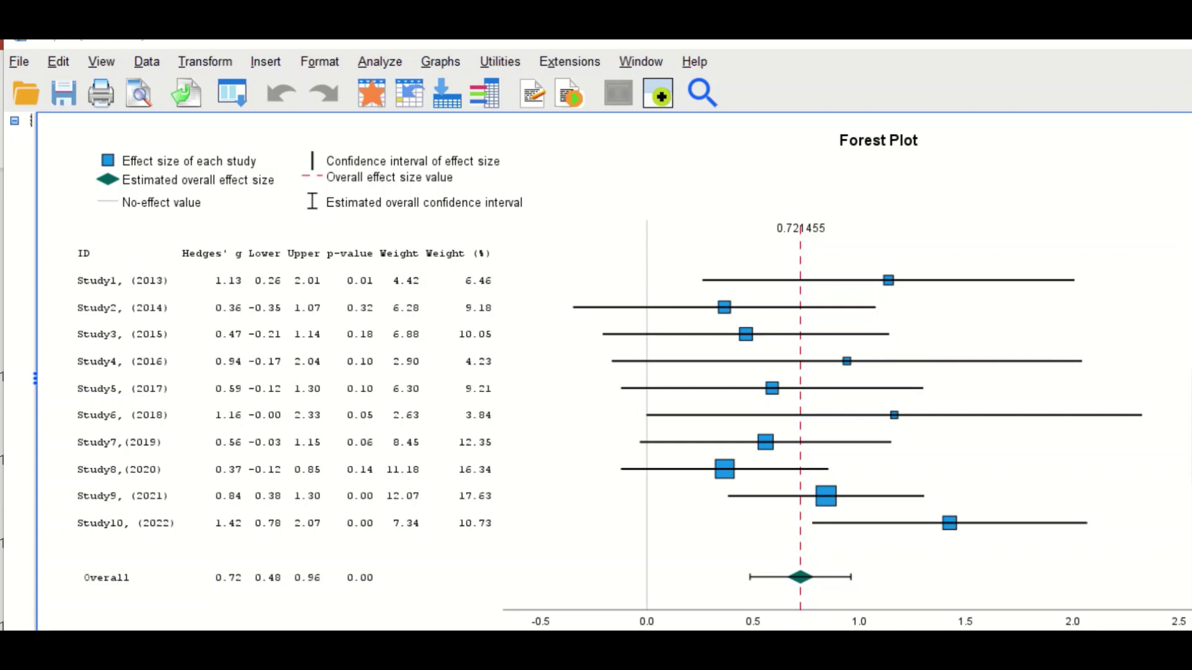
{"action": "left_click", "coordinate": [598, 216]}
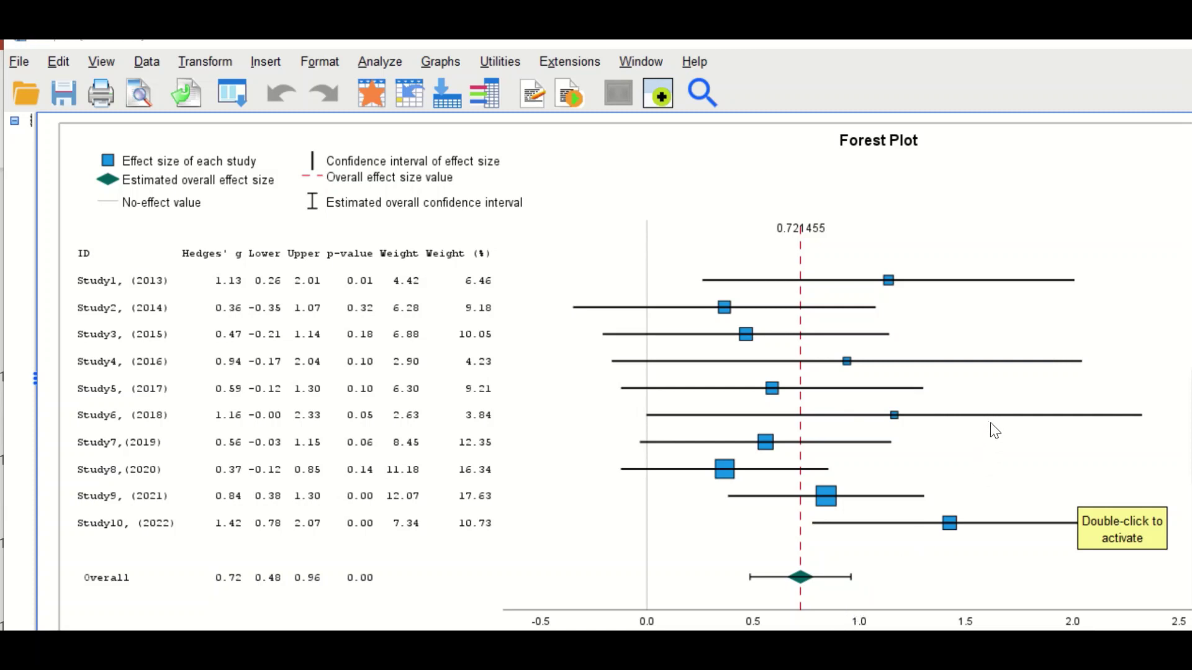
{"action": "scroll", "coordinate": [995, 430], "scroll_direction": "down", "scroll_amount": 3}
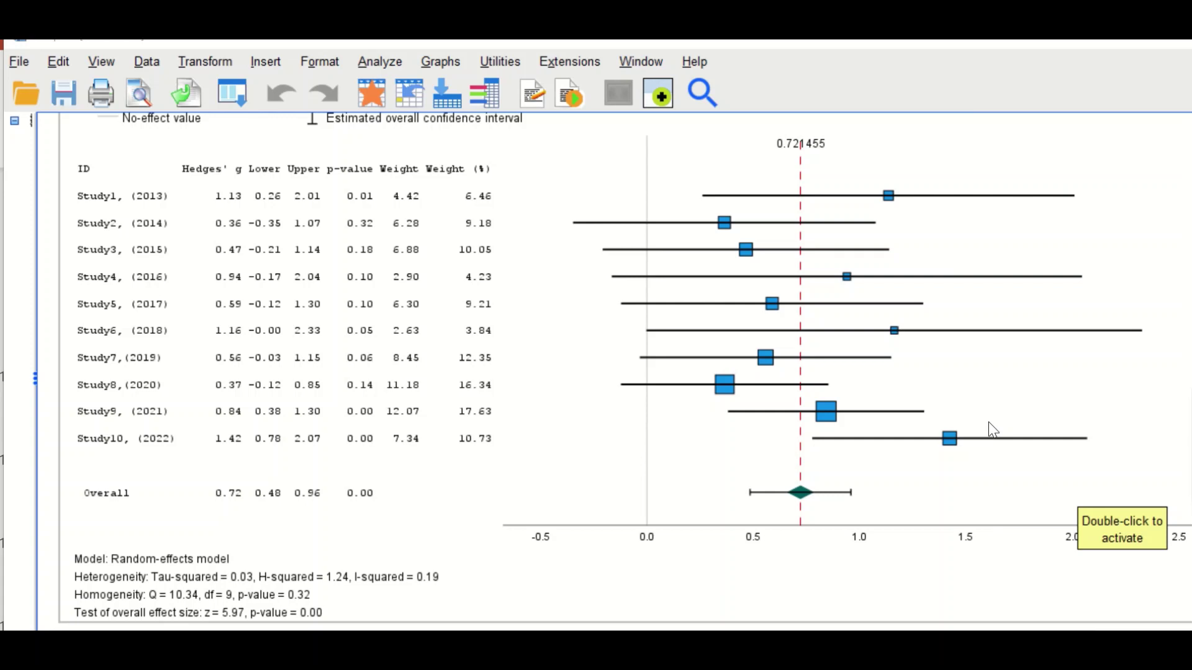
{"action": "scroll", "coordinate": [993, 430], "scroll_direction": "up", "scroll_amount": 3}
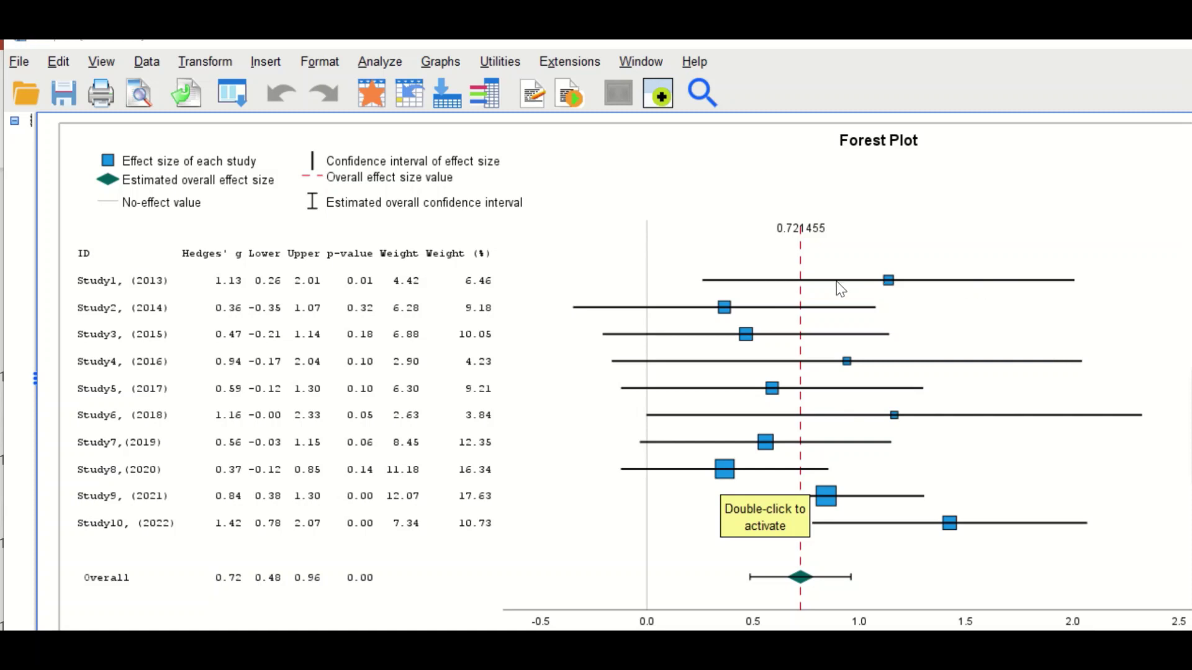
Step: Select the forest plot and scroll to its random-effects heterogeneity and overall effect test text
{"action": "left_click", "coordinate": [1015, 284]}
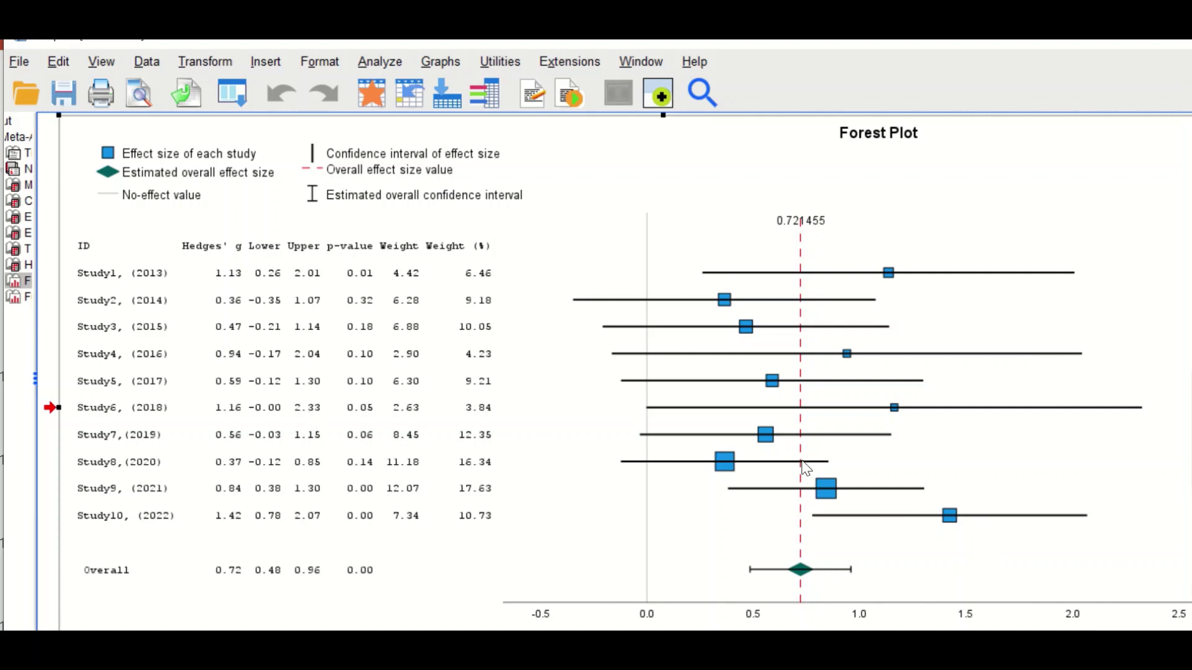
{"action": "scroll", "coordinate": [887, 571], "scroll_direction": "down", "scroll_amount": 2}
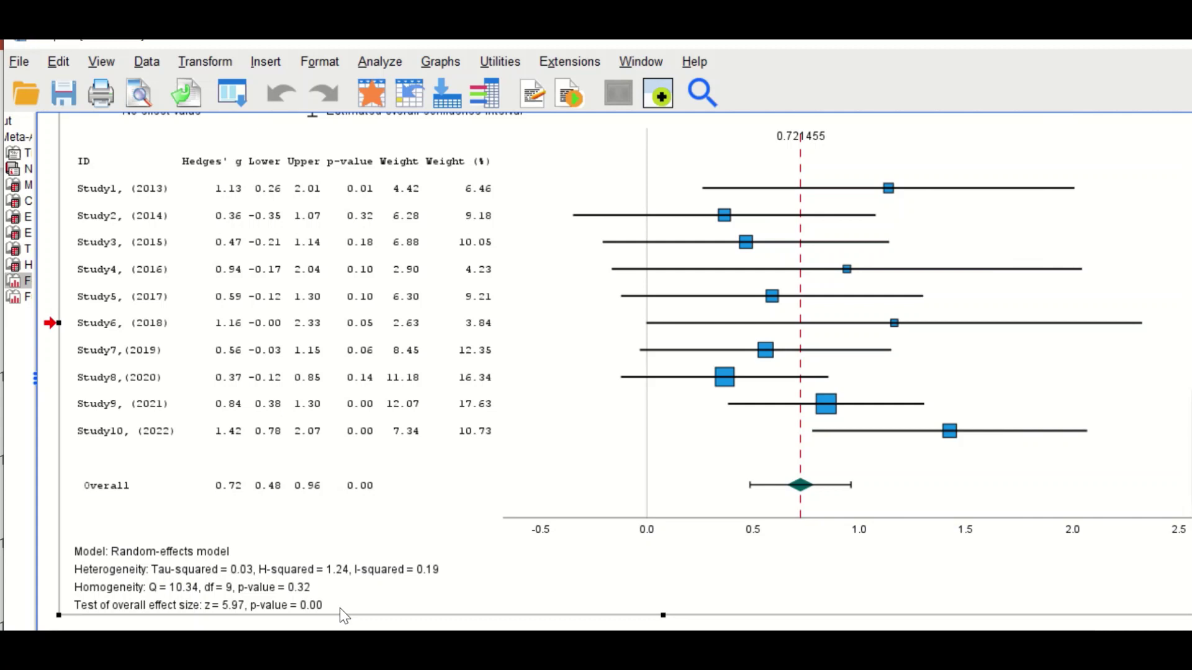
Step: Scroll to the funnel plot of ten studies' Hedges' g versus standard error and deselect it
{"action": "scroll", "coordinate": [555, 465], "scroll_direction": "down", "scroll_amount": 5}
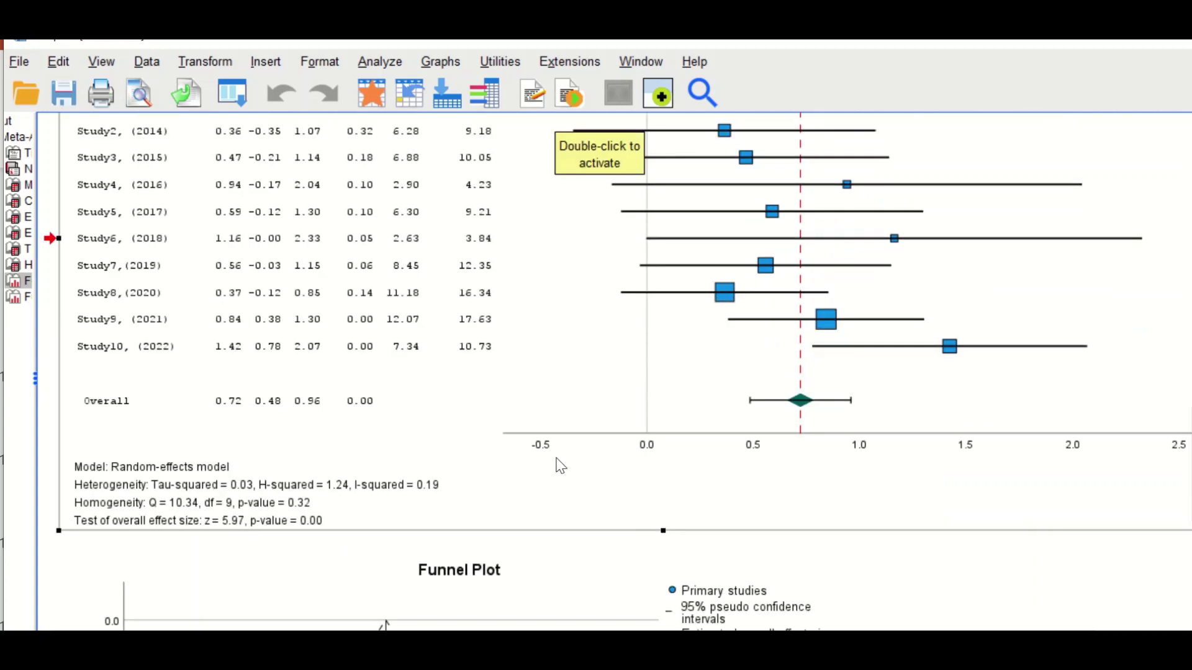
{"action": "scroll", "coordinate": [561, 465], "scroll_direction": "down", "scroll_amount": 3}
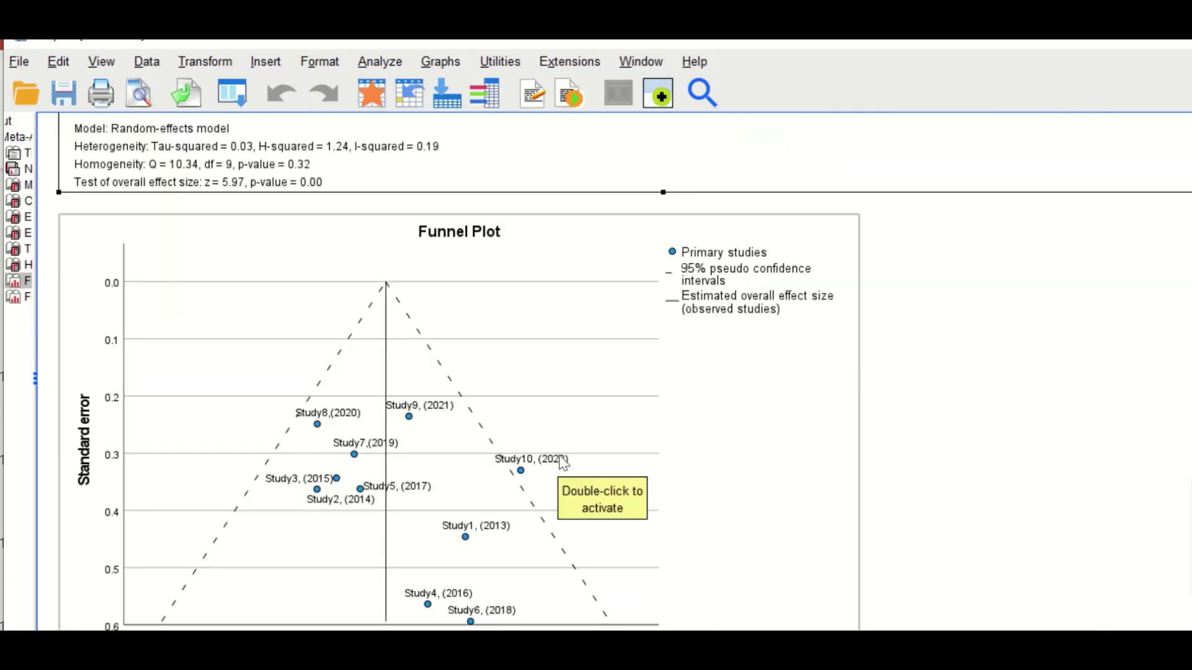
{"action": "scroll", "coordinate": [564, 463], "scroll_direction": "down", "scroll_amount": 2}
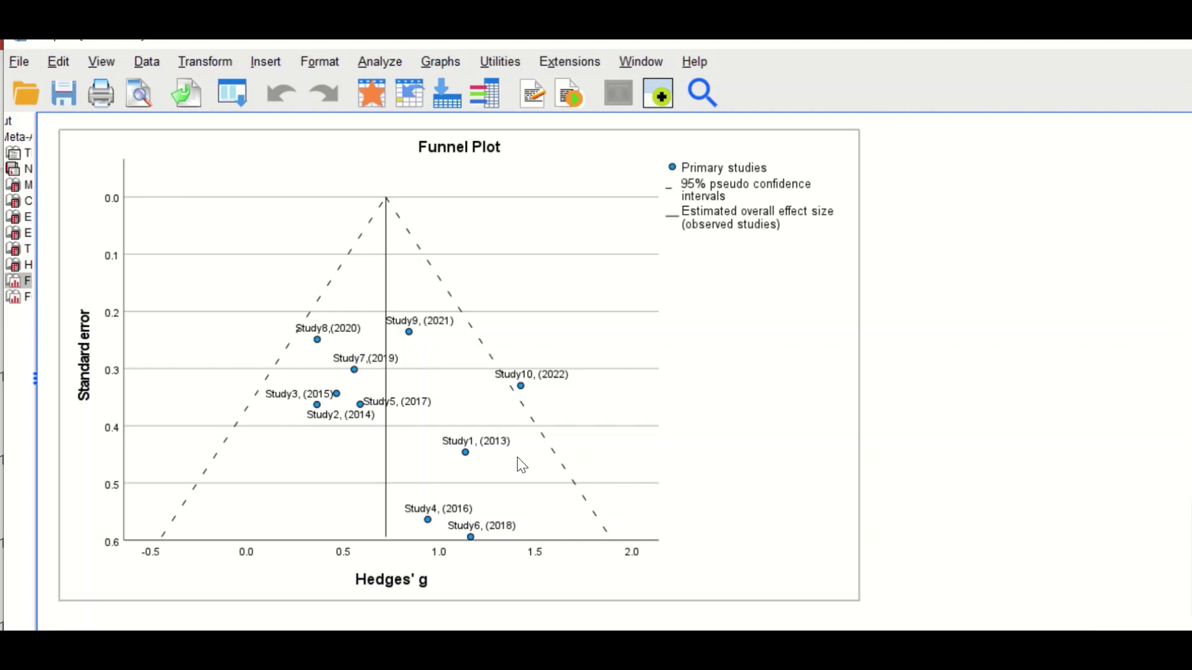
{"action": "left_click", "coordinate": [980, 358]}
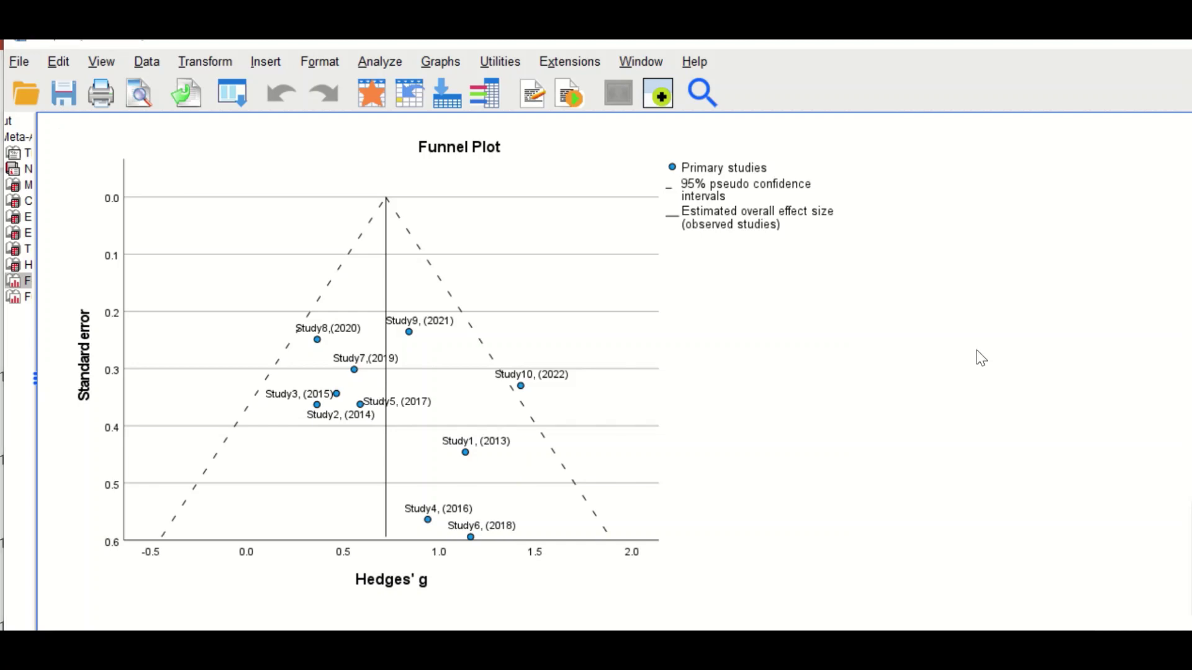